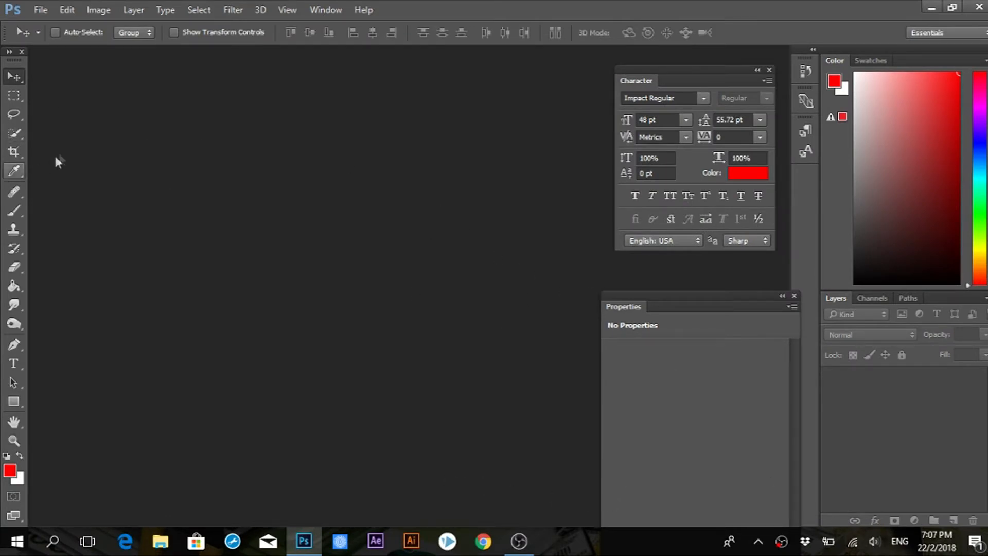
- Create a new U.S. Paper Letter document, 8.5 x 11 inches at 300 pixels/inch with a white background, and hide the grid
{"action": "left_click", "coordinate": [41, 9]}
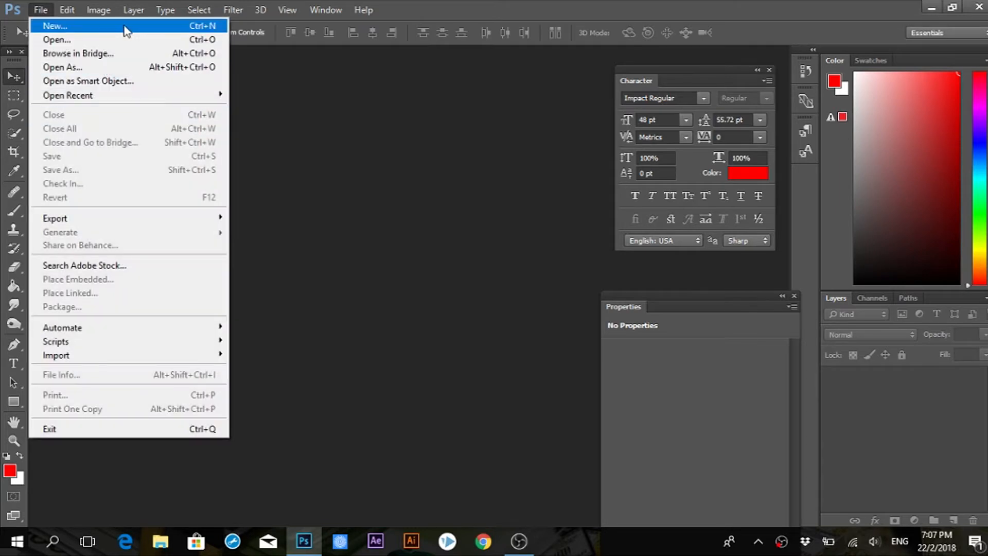
{"action": "left_click", "coordinate": [93, 26]}
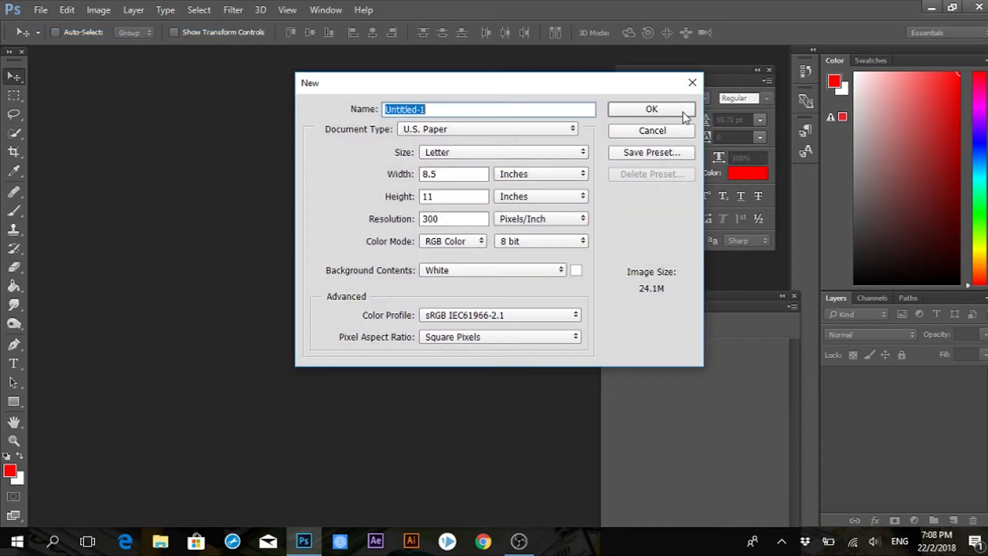
{"action": "left_click", "coordinate": [682, 113]}
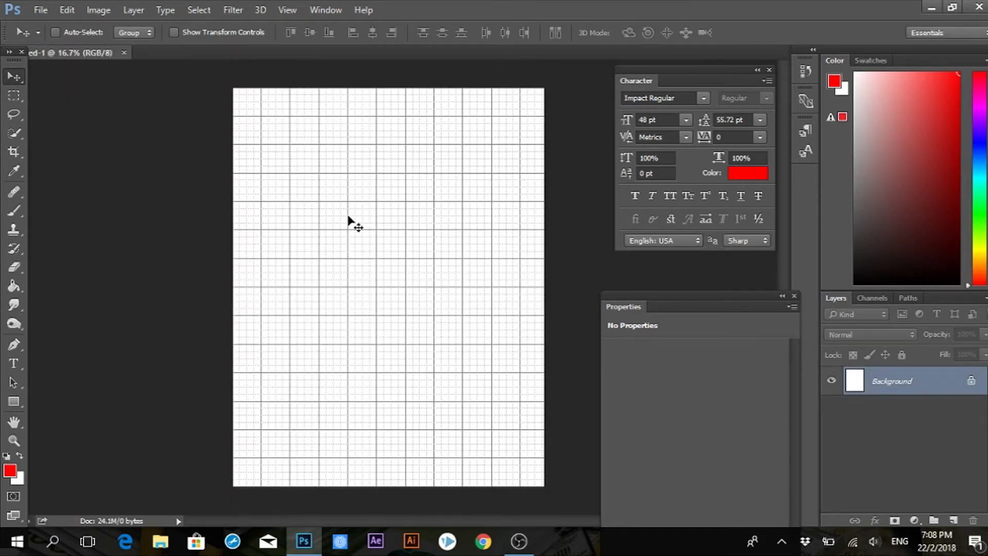
{"action": "left_click", "coordinate": [293, 11]}
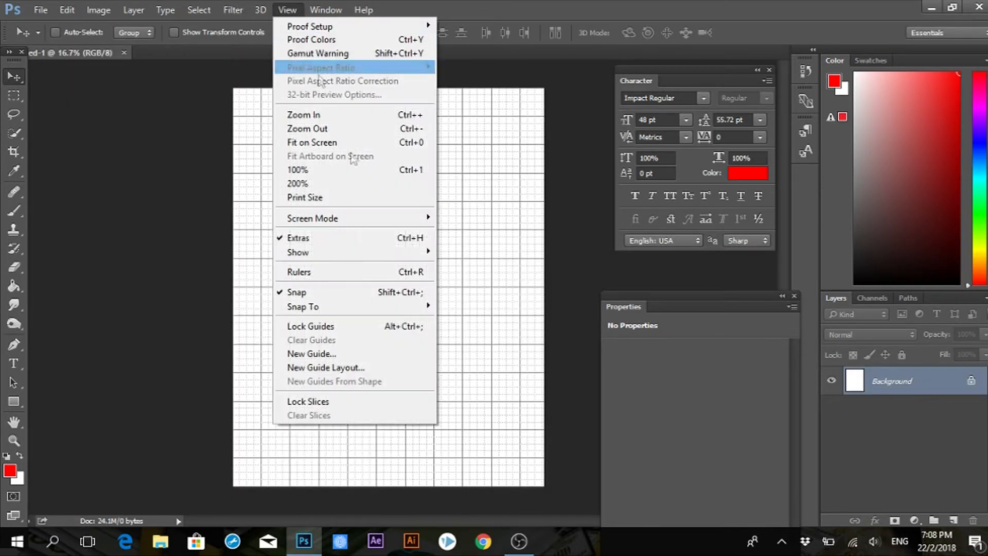
{"action": "left_click", "coordinate": [387, 241]}
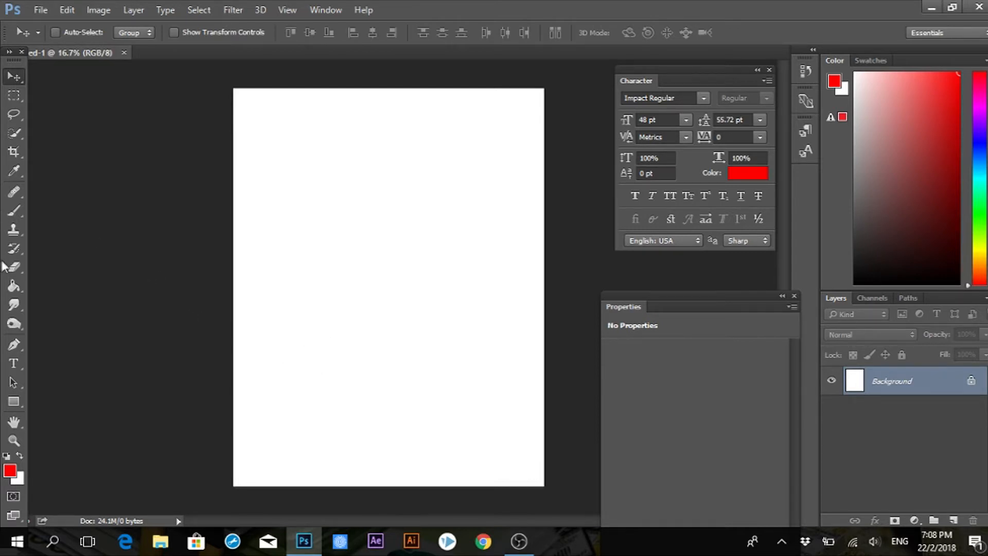
- Add the text GOOD in red 48 pt Impact Regular at mid-height in the page's left half, and apply faux bold
{"action": "left_click", "coordinate": [14, 363]}
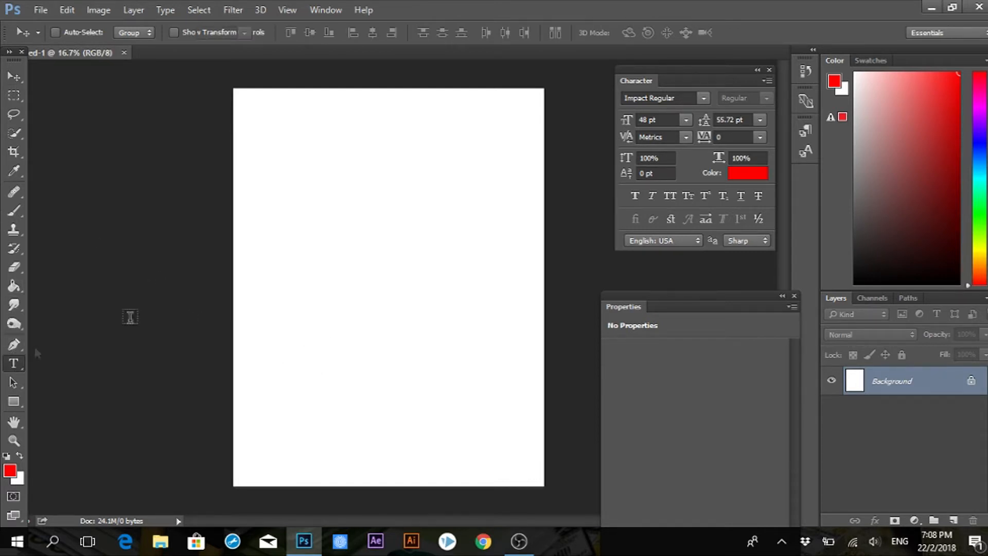
{"action": "left_click", "coordinate": [298, 295]}
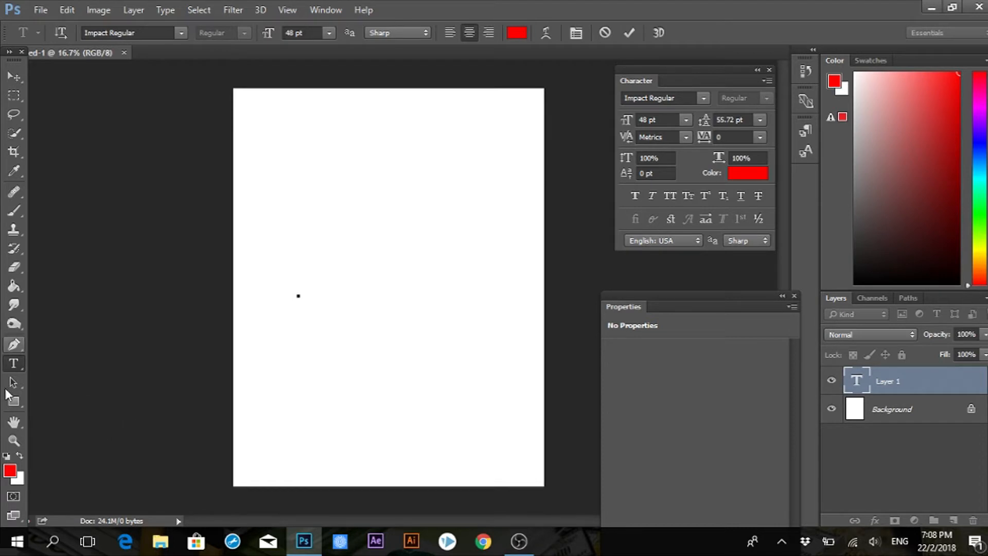
{"action": "left_click", "coordinate": [14, 77]}
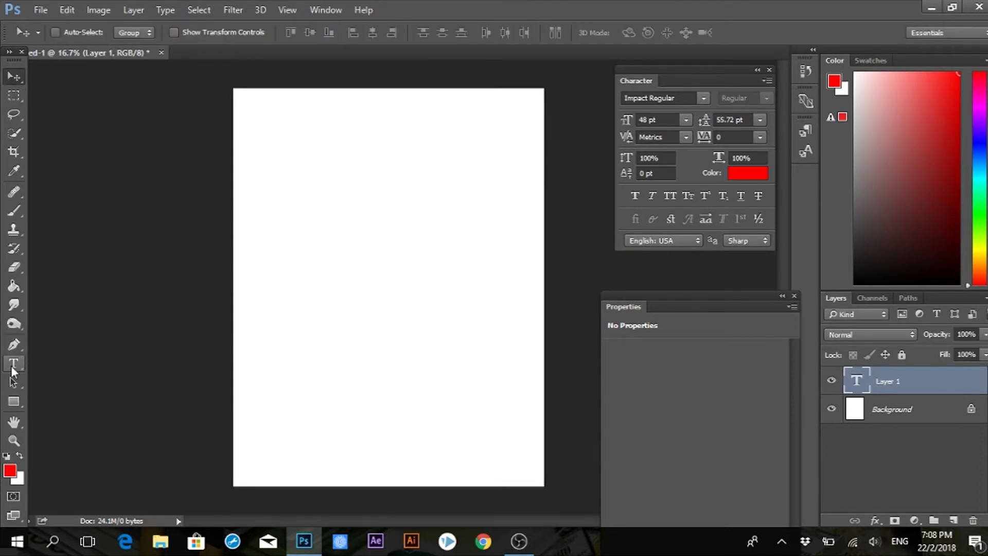
{"action": "left_click", "coordinate": [14, 365]}
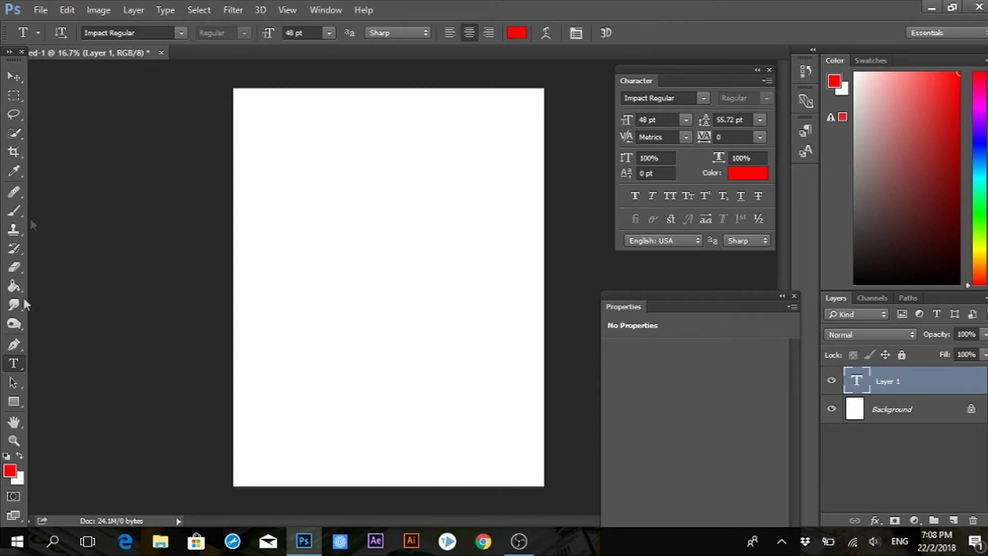
{"action": "left_click", "coordinate": [297, 281]}
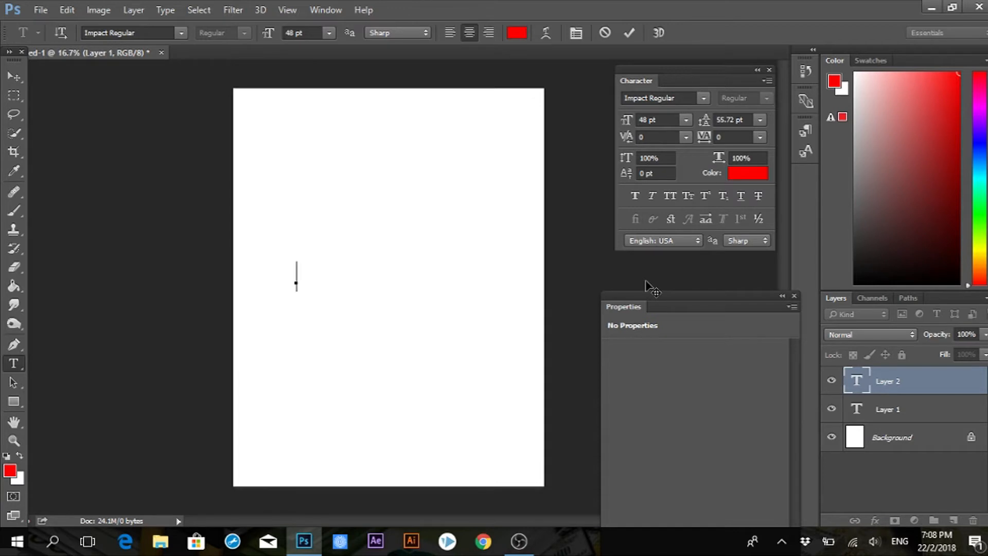
{"action": "type", "text": "good"}
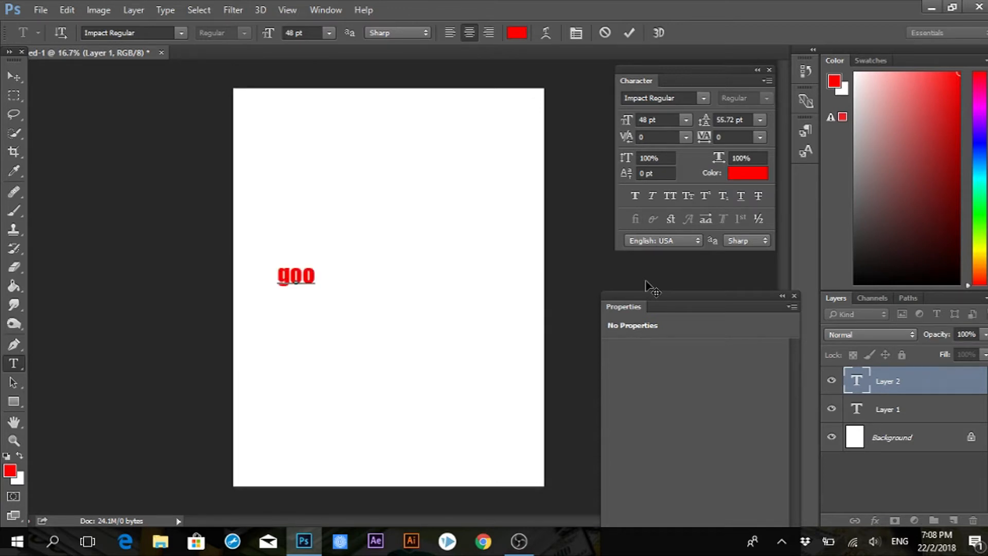
{"action": "key", "text": "BackSpace"}
{"action": "key", "text": "BackSpace"}
{"action": "key", "text": "BackSpace"}
{"action": "key", "text": "BackSpace"}
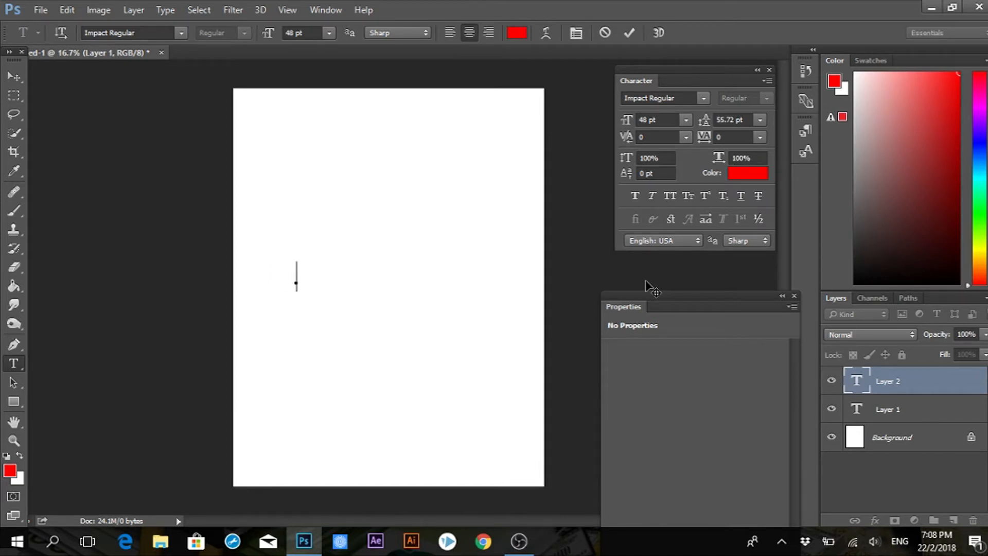
{"action": "type", "text": "GOOD"}
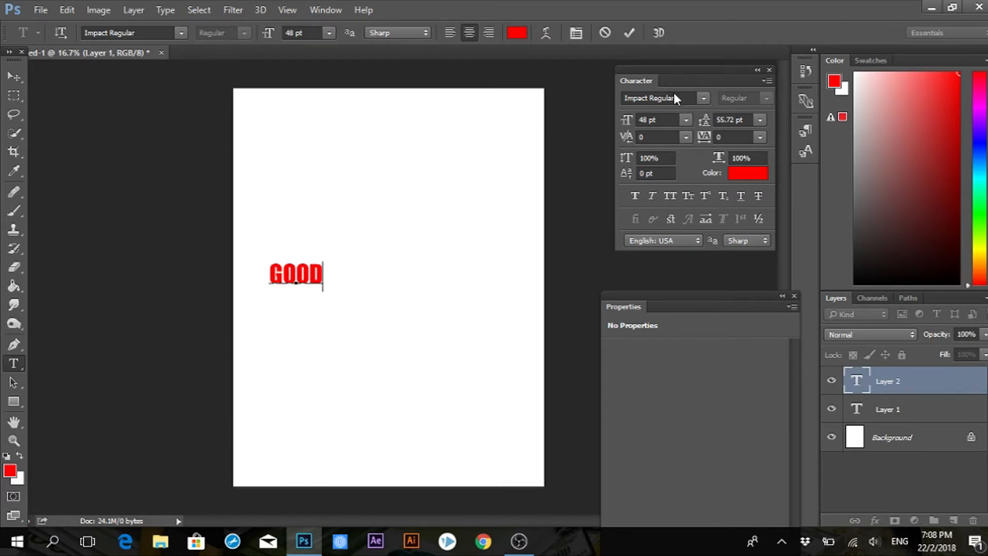
{"action": "left_click", "coordinate": [10, 79]}
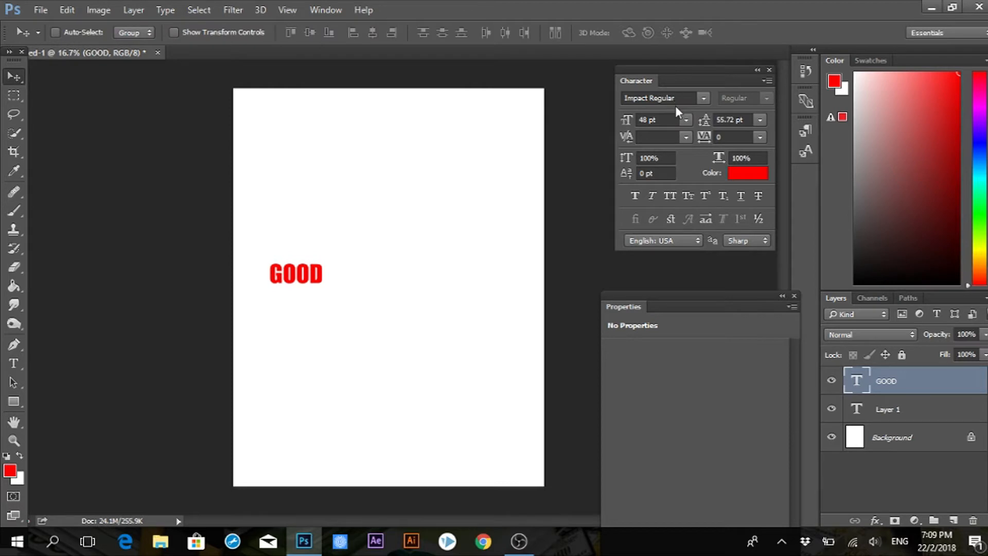
{"action": "left_click", "coordinate": [634, 196]}
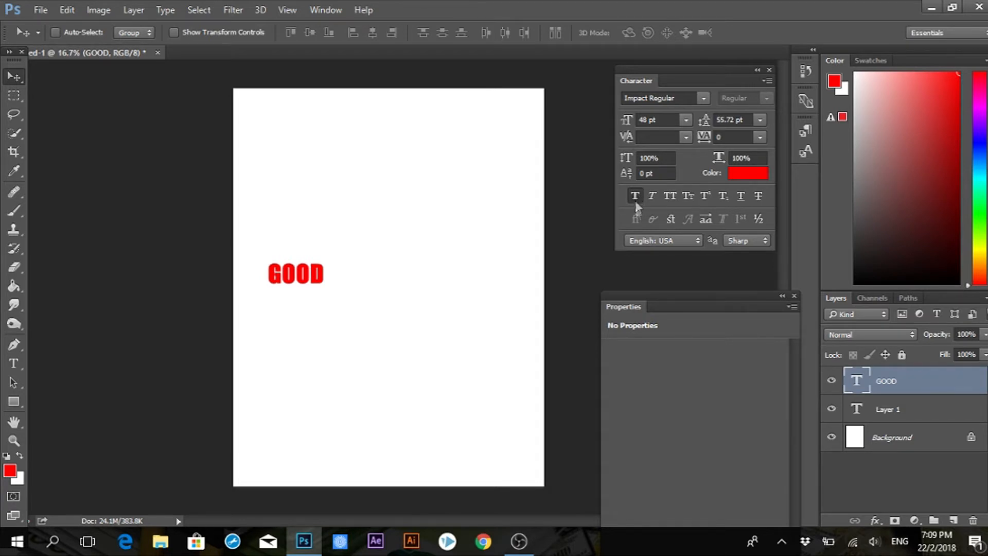
{"action": "left_click", "coordinate": [68, 11]}
{"action": "left_click", "coordinate": [165, 276]}
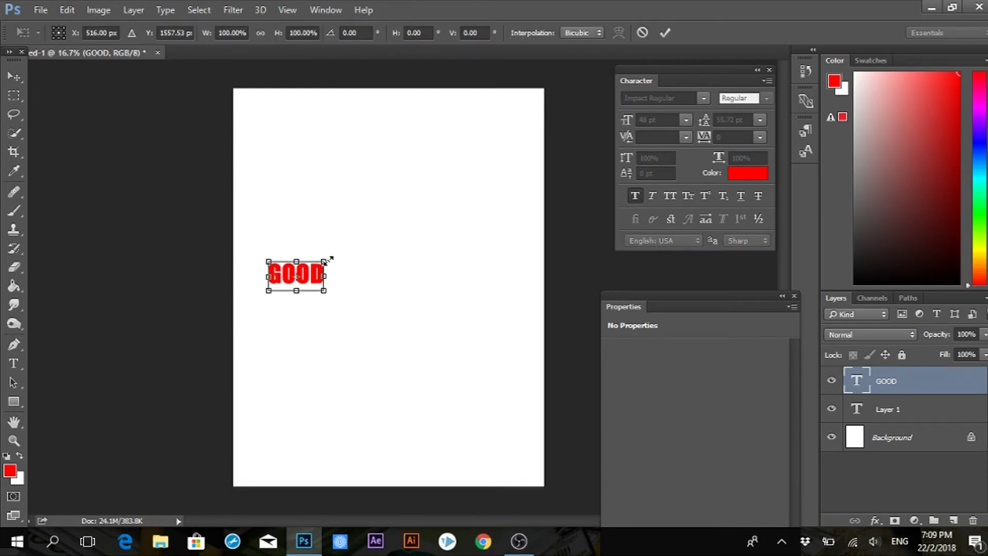
{"action": "left_click", "coordinate": [68, 11]}
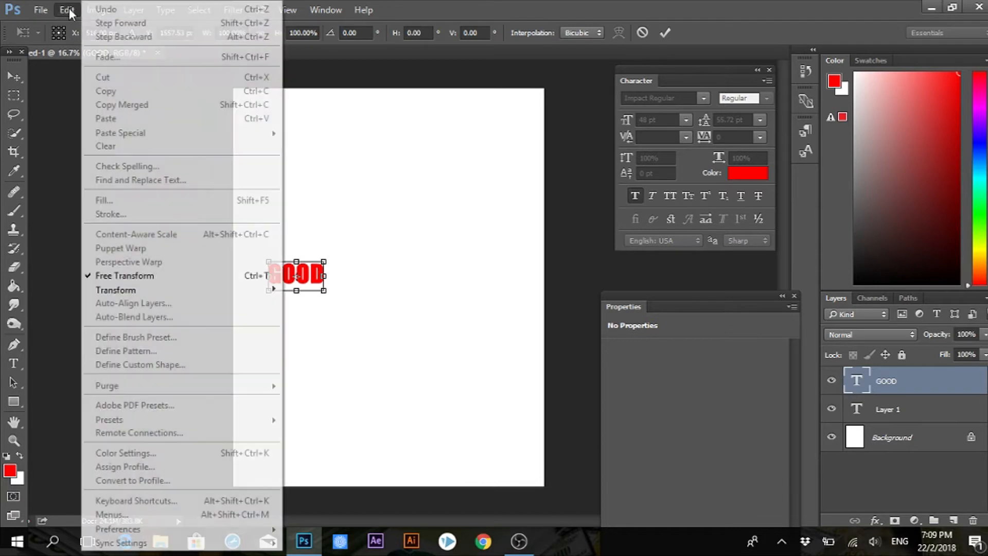
{"action": "left_click", "coordinate": [58, 10]}
{"action": "left_click", "coordinate": [58, 10]}
{"action": "left_click", "coordinate": [370, 214]}
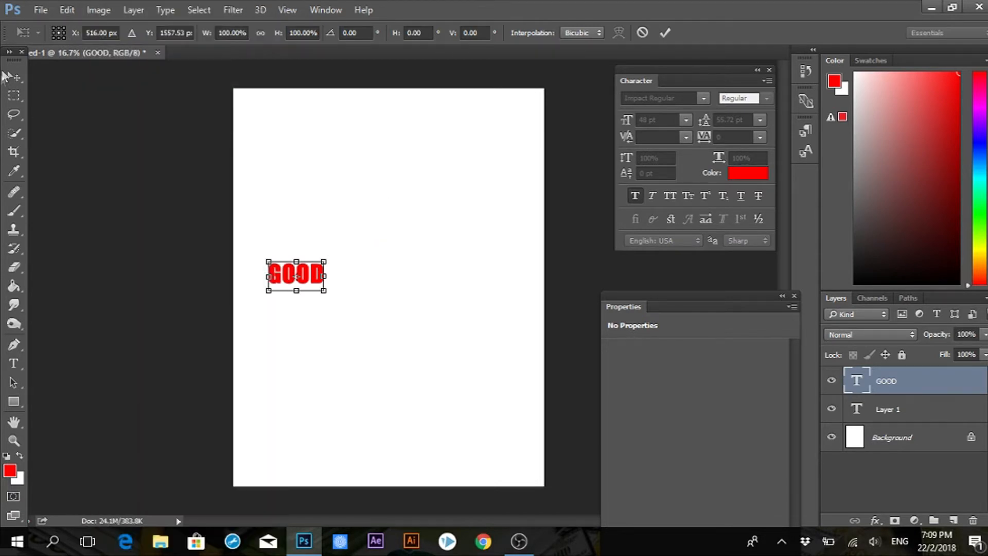
{"action": "left_click", "coordinate": [5, 76]}
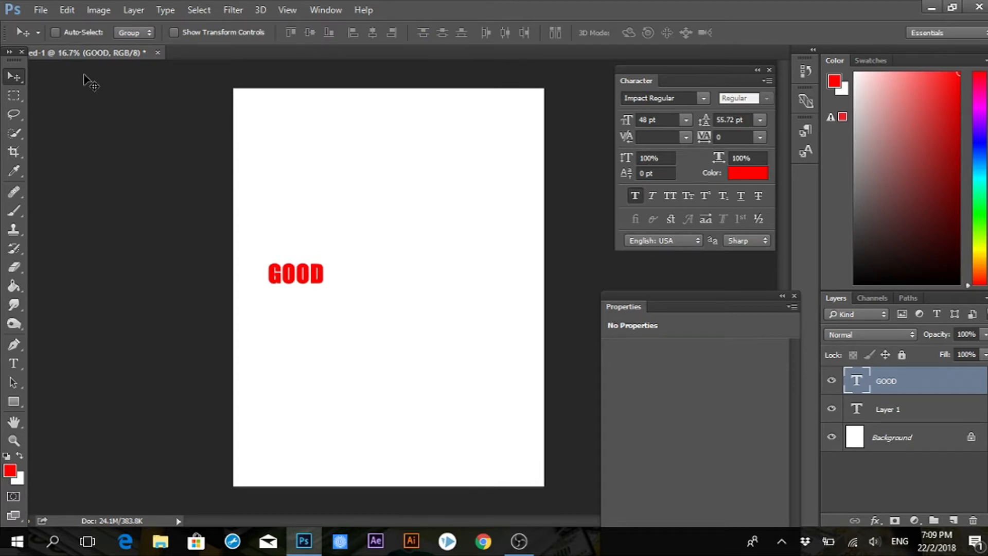
{"action": "left_click", "coordinate": [67, 10]}
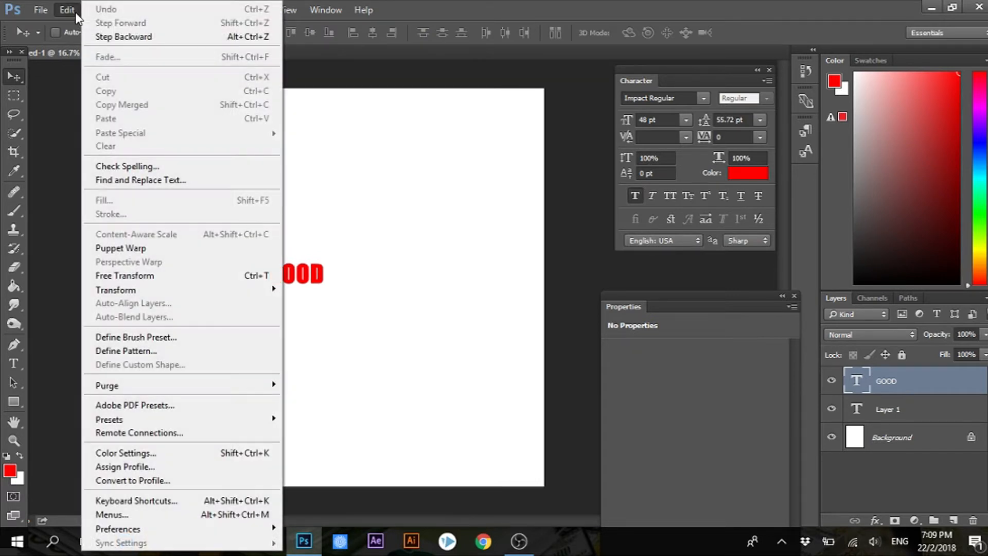
{"action": "left_click", "coordinate": [424, 291]}
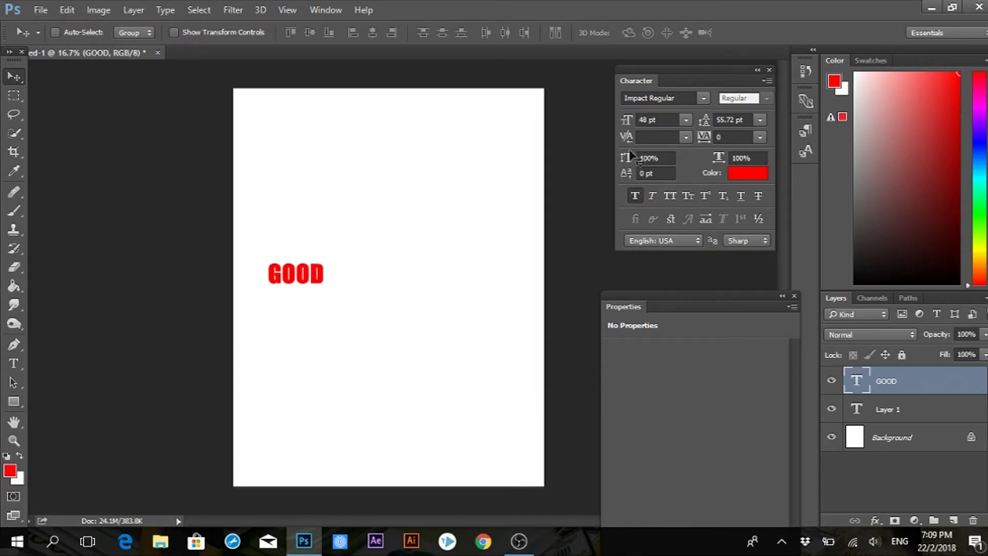
- Set the GOOD text's font size to 100 pt and move the text horizontally toward the page's centre
{"action": "left_click", "coordinate": [650, 120]}
{"action": "left_click_drag", "start_coordinate": [650, 121], "coordinate": [616, 125]}
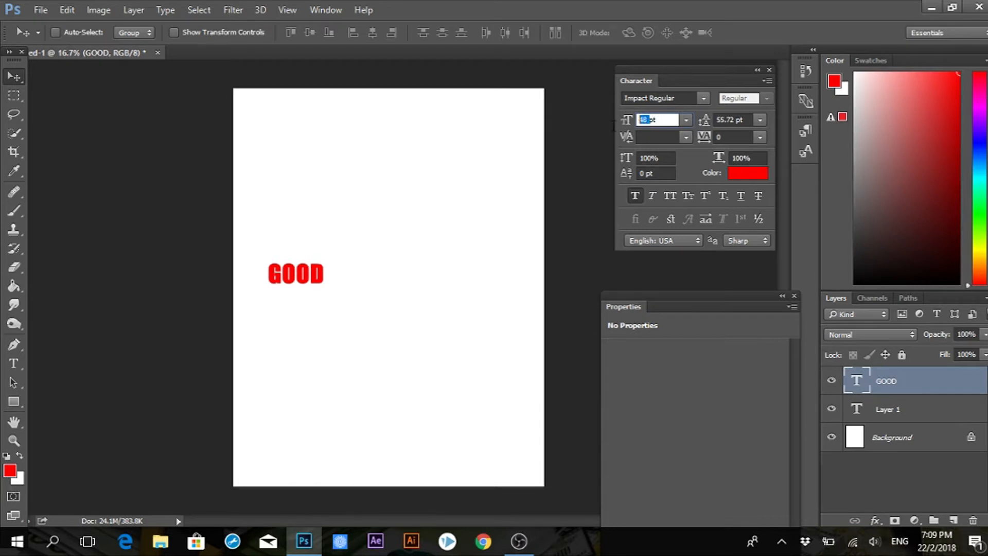
{"action": "type", "text": "100"}
{"action": "left_click", "coordinate": [667, 138]}
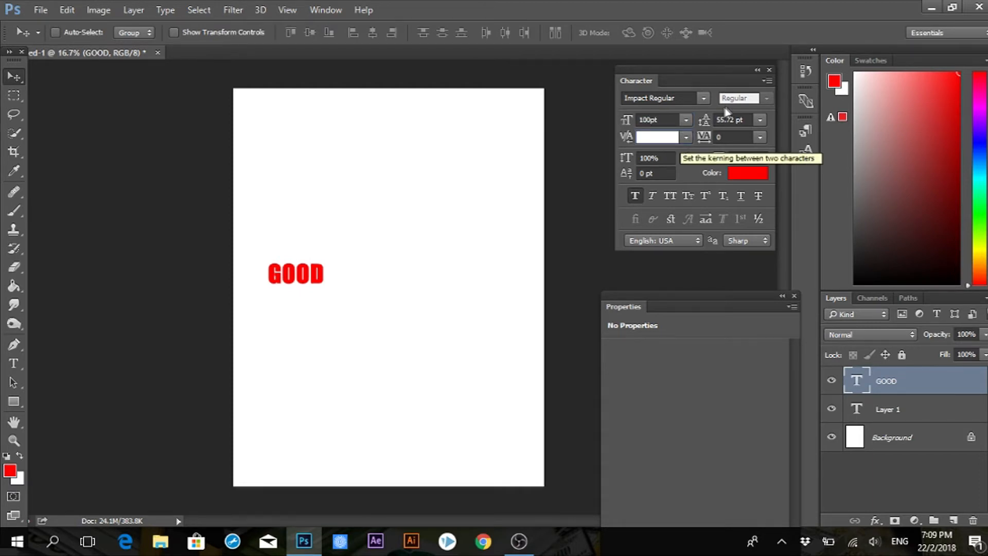
{"action": "left_click", "coordinate": [734, 138]}
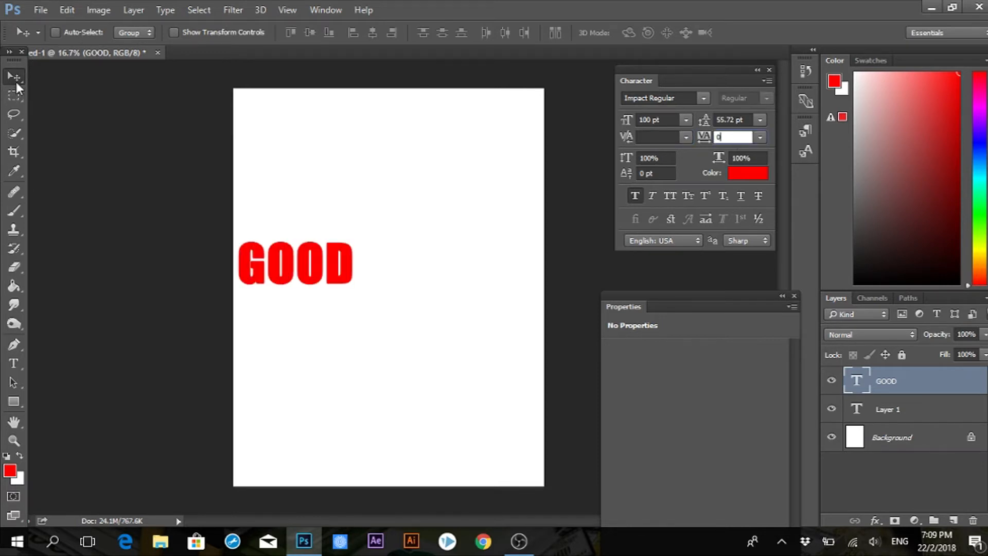
{"action": "left_click_drag", "start_coordinate": [317, 272], "coordinate": [401, 276]}
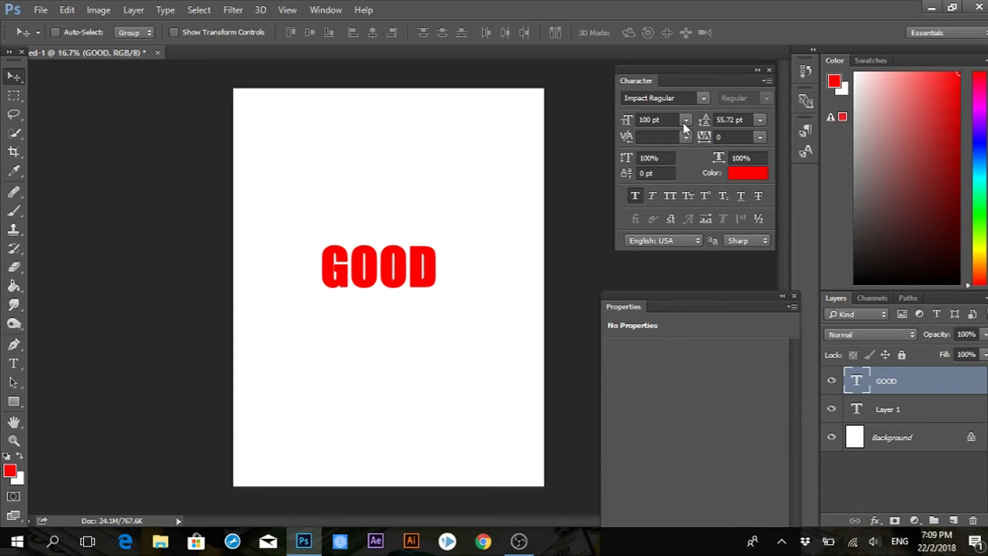
- Undo the move of the GOOD text and its font size change
{"action": "left_click", "coordinate": [132, 10]}
{"action": "mouse_move", "coordinate": [73, 12]}
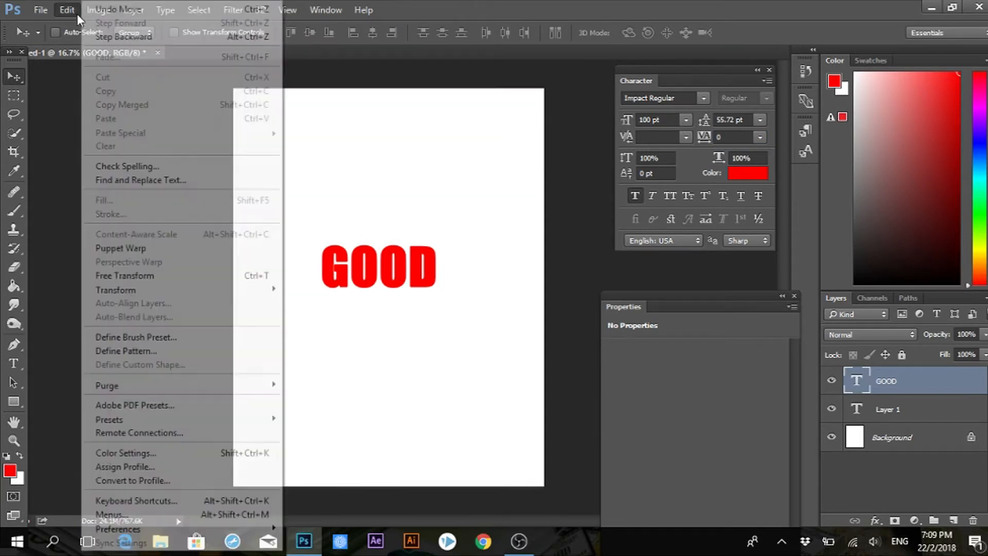
{"action": "left_click", "coordinate": [420, 5]}
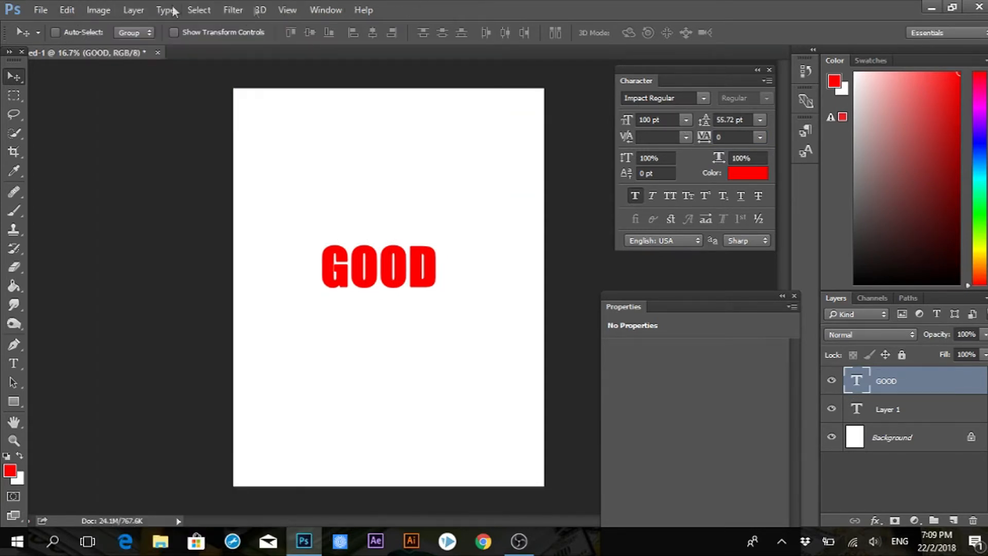
{"action": "left_click", "coordinate": [135, 11]}
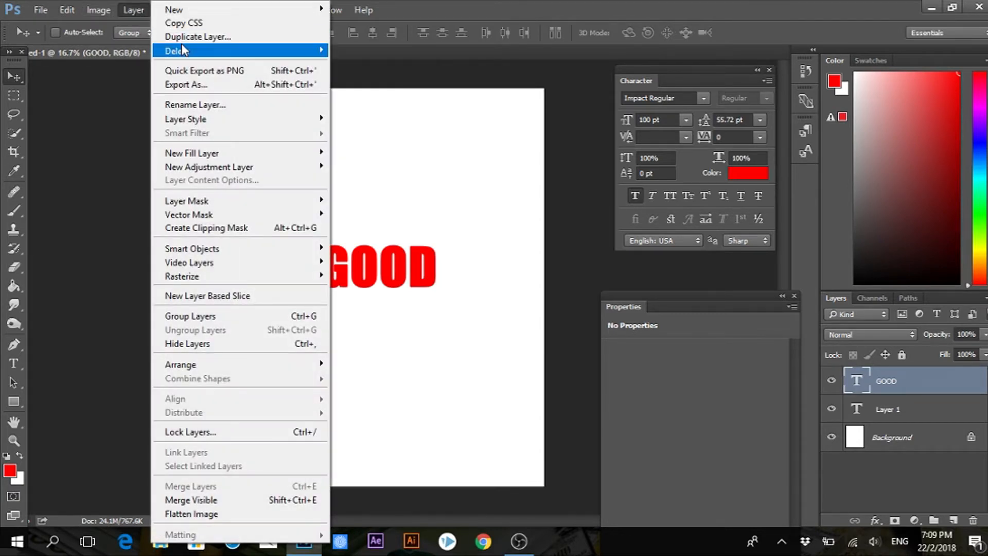
{"action": "mouse_move", "coordinate": [63, 14]}
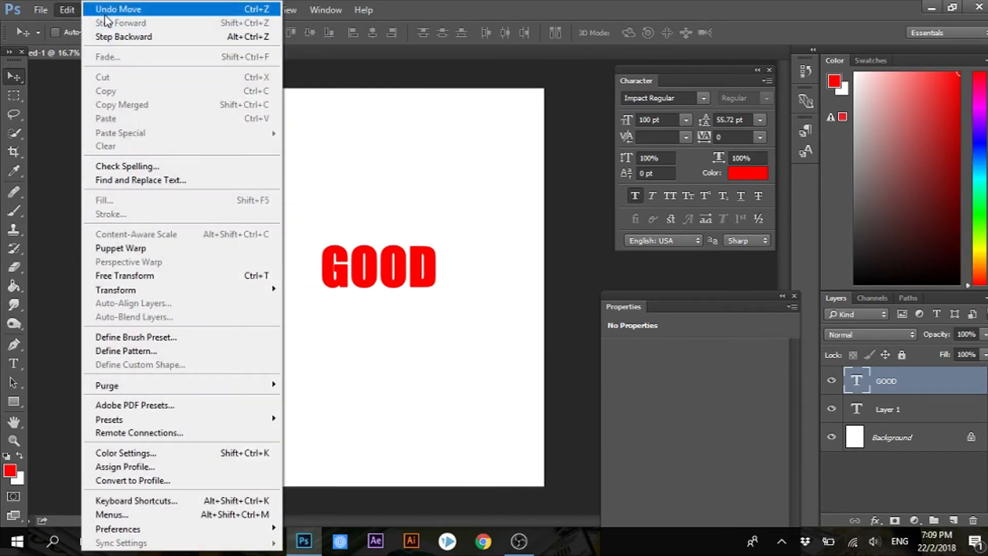
{"action": "left_click", "coordinate": [118, 10]}
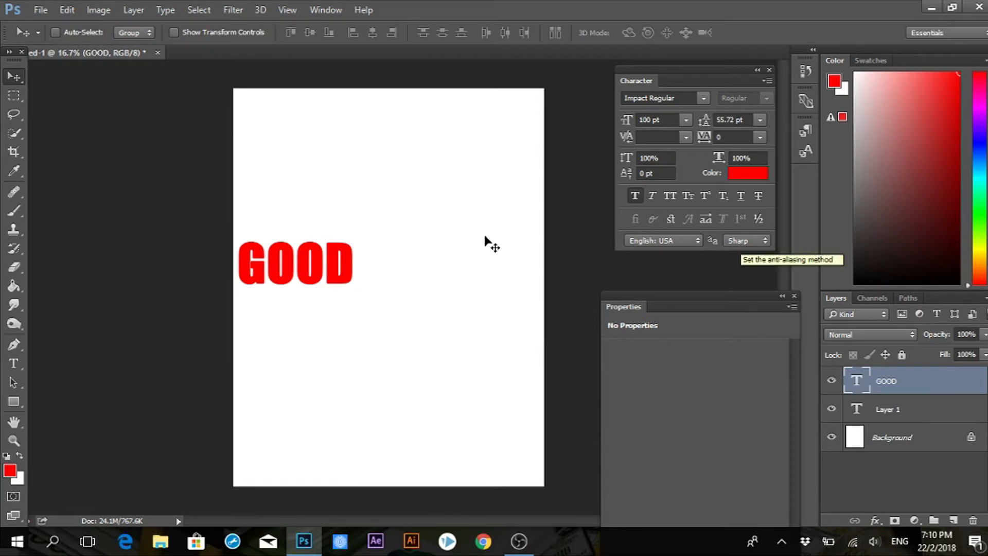
{"action": "left_click", "coordinate": [67, 15]}
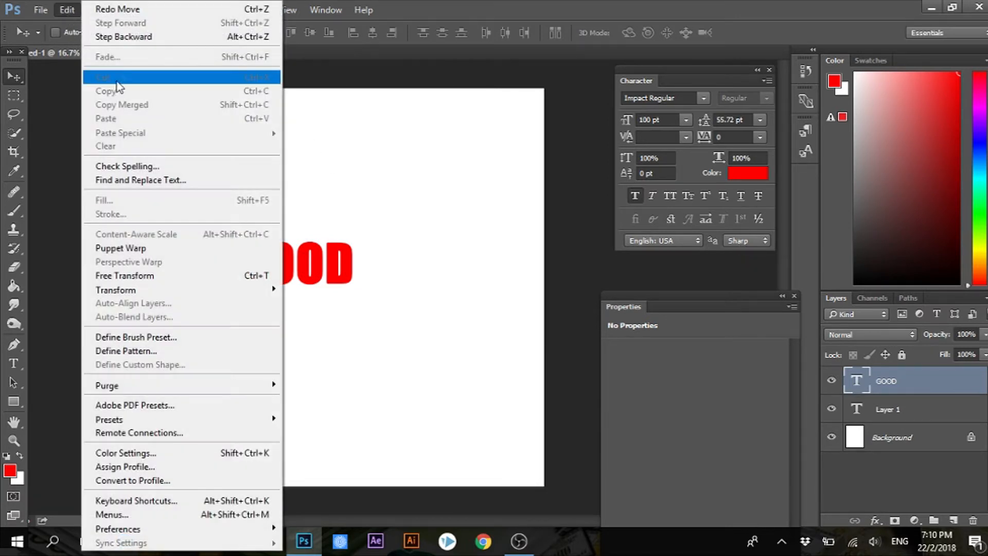
{"action": "left_click", "coordinate": [128, 33]}
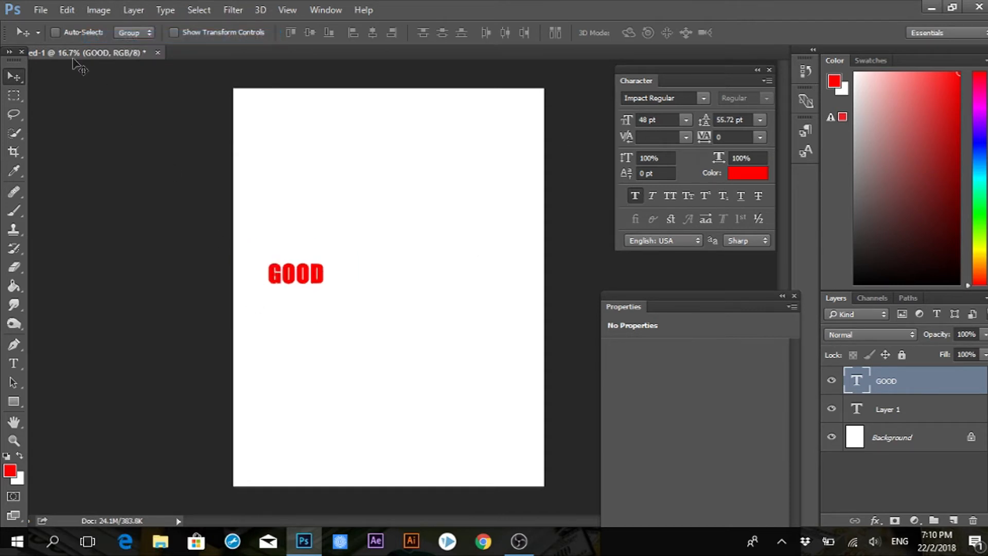
- Scale the GOOD text proportionally to about 419% with Free Transform and move it to the middle of the page
{"action": "left_click", "coordinate": [68, 10]}
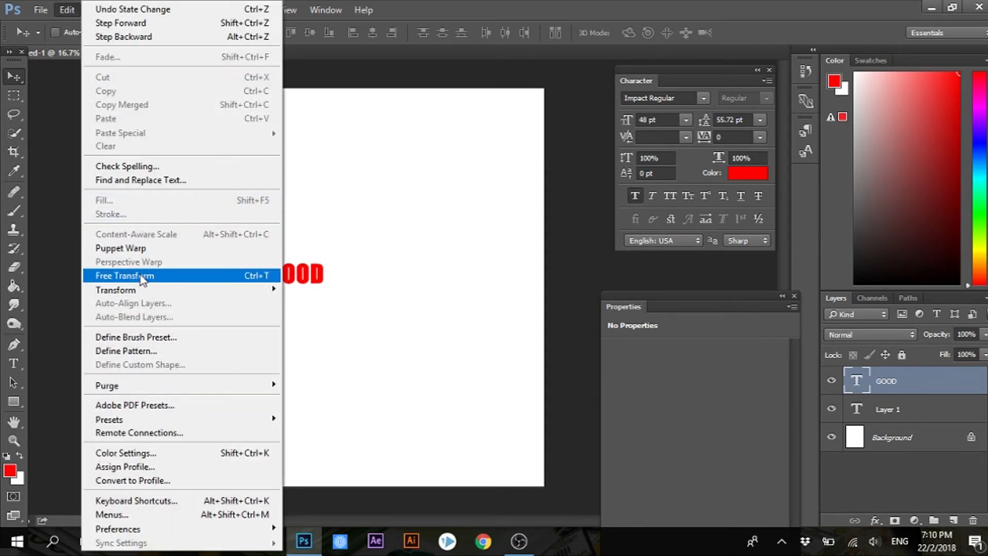
{"action": "left_click", "coordinate": [144, 280]}
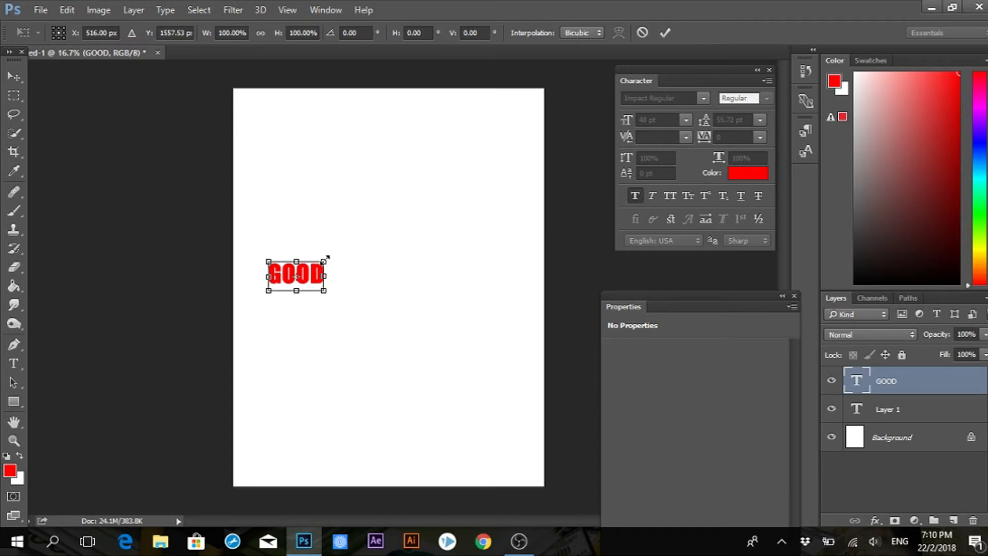
{"action": "left_click_drag", "start_coordinate": [326, 257], "coordinate": [502, 160]}
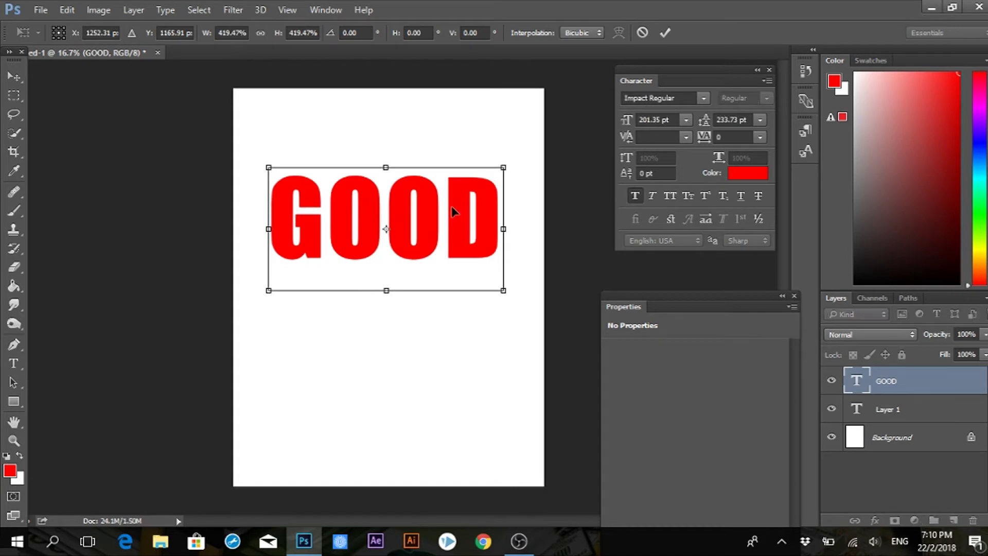
{"action": "left_click_drag", "start_coordinate": [452, 207], "coordinate": [454, 268]}
{"action": "key", "text": "Return"}
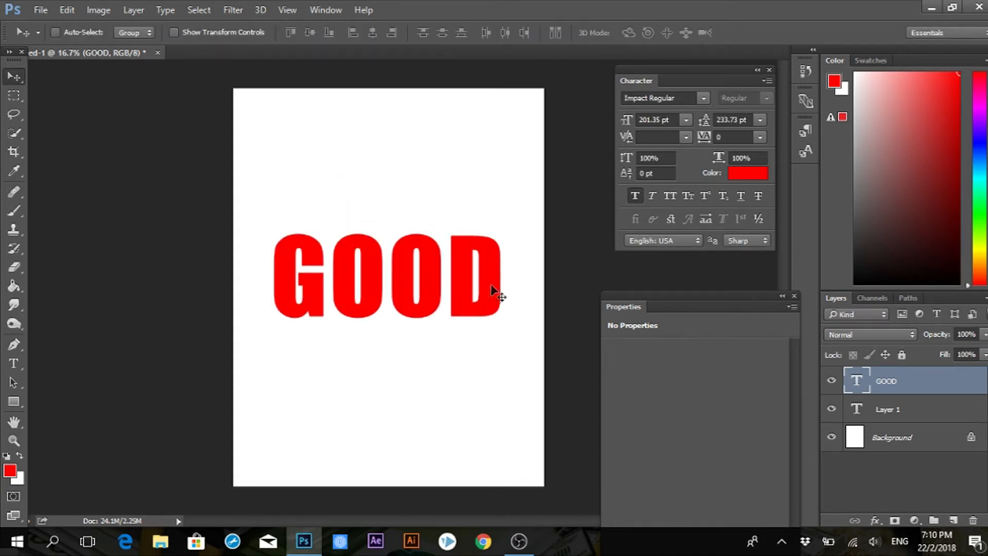
{"action": "left_click_drag", "start_coordinate": [482, 268], "coordinate": [422, 279]}
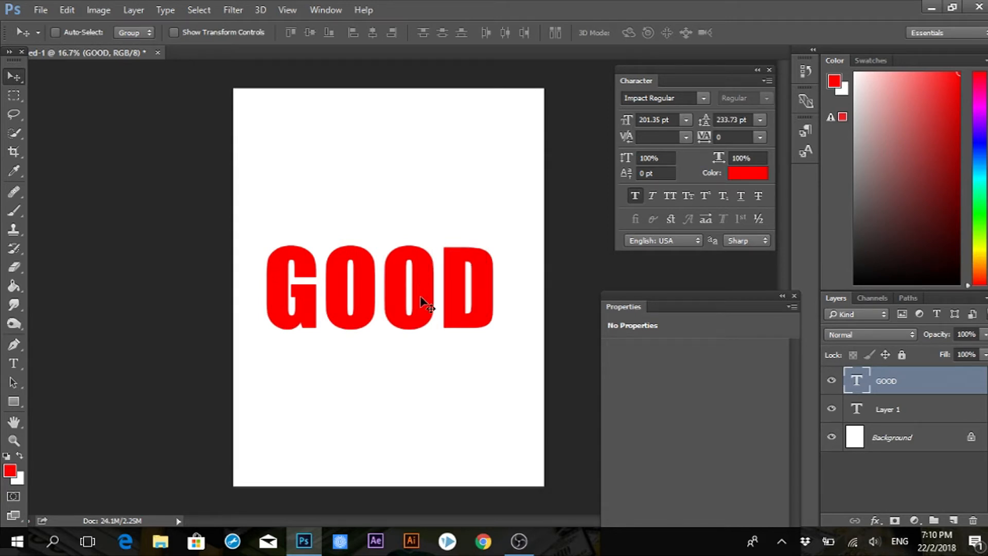
- Switch to File Explorer and place DSC_4408.JPG from the TEXTURE folder in Documents into the Photoshop document above the GOOD text
{"action": "left_click", "coordinate": [166, 545]}
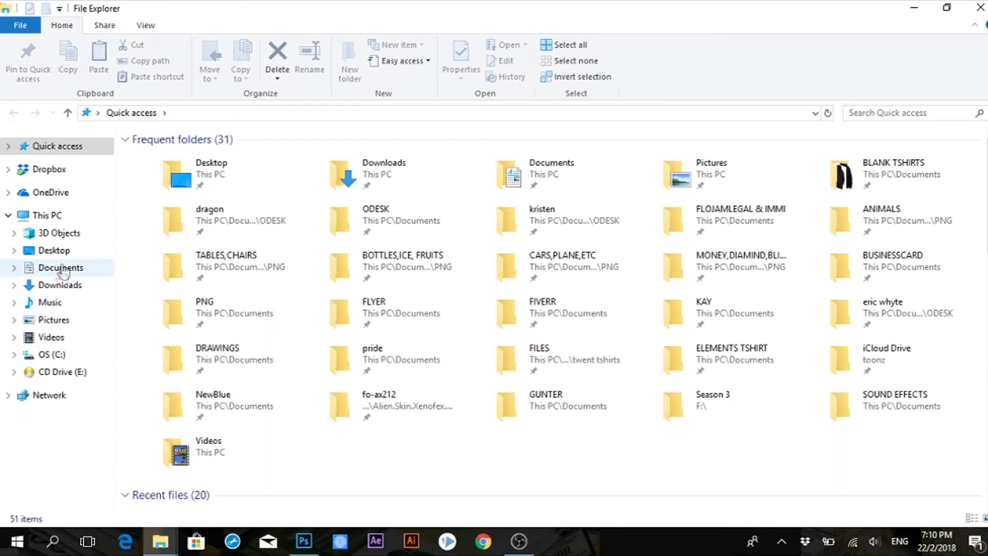
{"action": "left_click", "coordinate": [61, 268]}
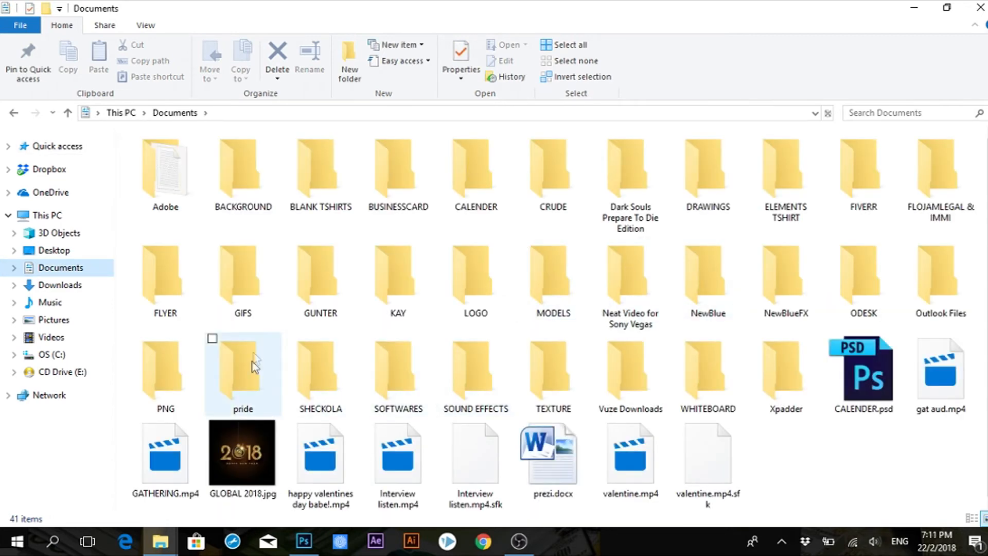
{"action": "double_click", "coordinate": [560, 372]}
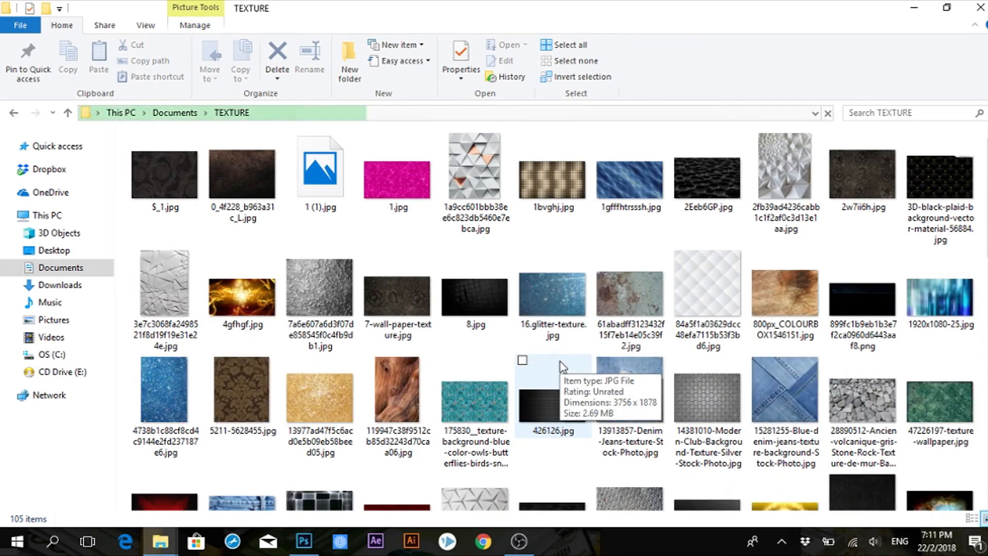
{"action": "scroll", "coordinate": [563, 366], "scroll_direction": "down", "scroll_amount": 3}
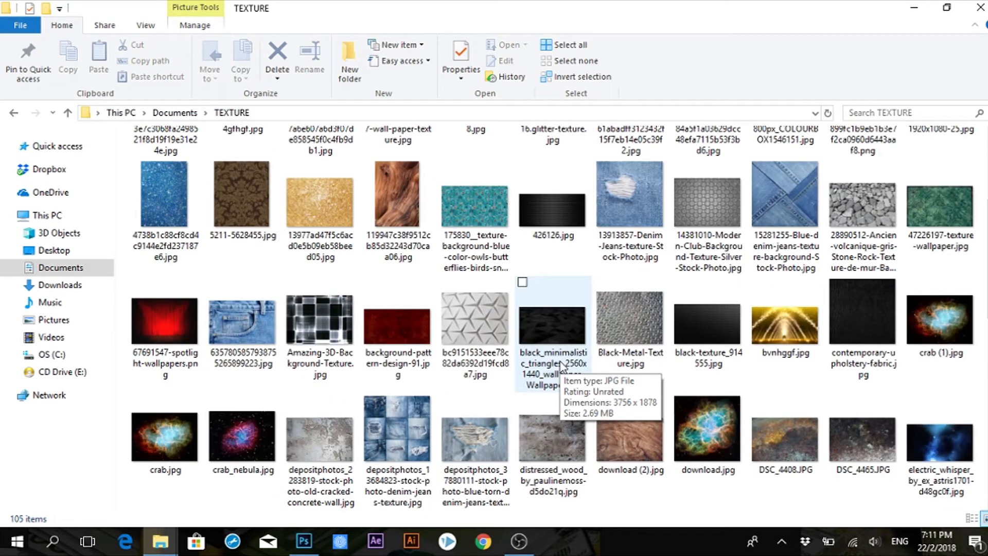
{"action": "scroll", "coordinate": [563, 367], "scroll_direction": "down", "scroll_amount": 3}
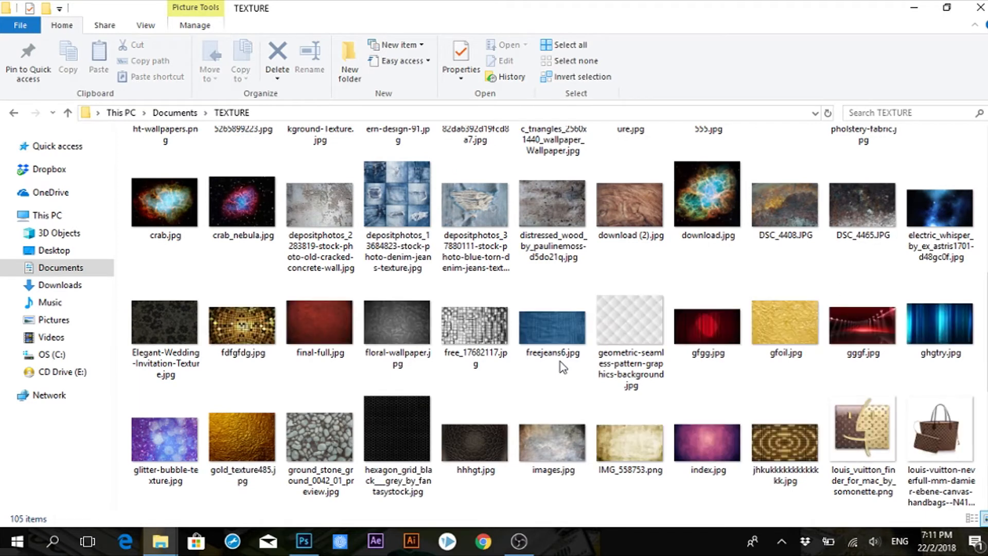
{"action": "scroll", "coordinate": [563, 367], "scroll_direction": "up", "scroll_amount": 3}
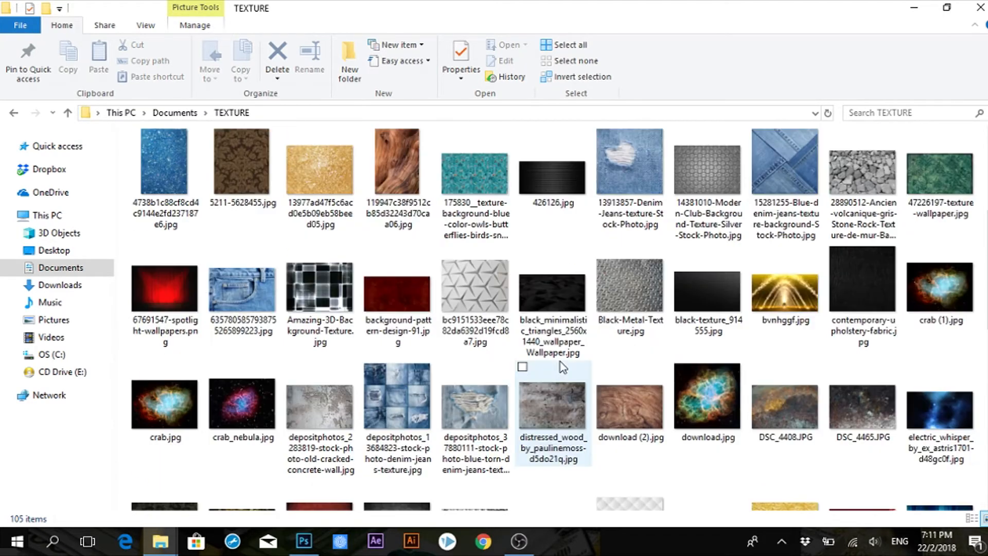
{"action": "left_click", "coordinate": [778, 411]}
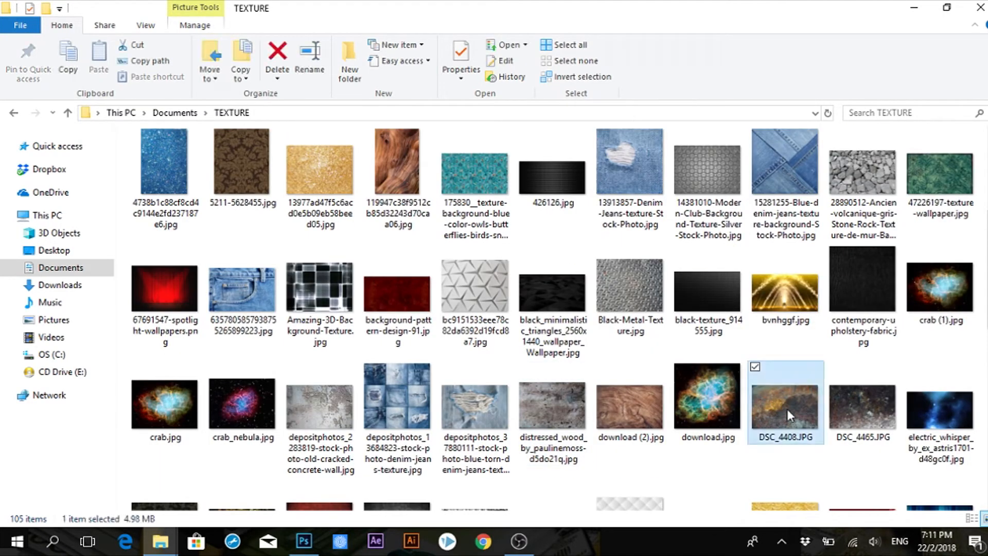
{"action": "left_click_drag", "start_coordinate": [791, 406], "coordinate": [334, 326]}
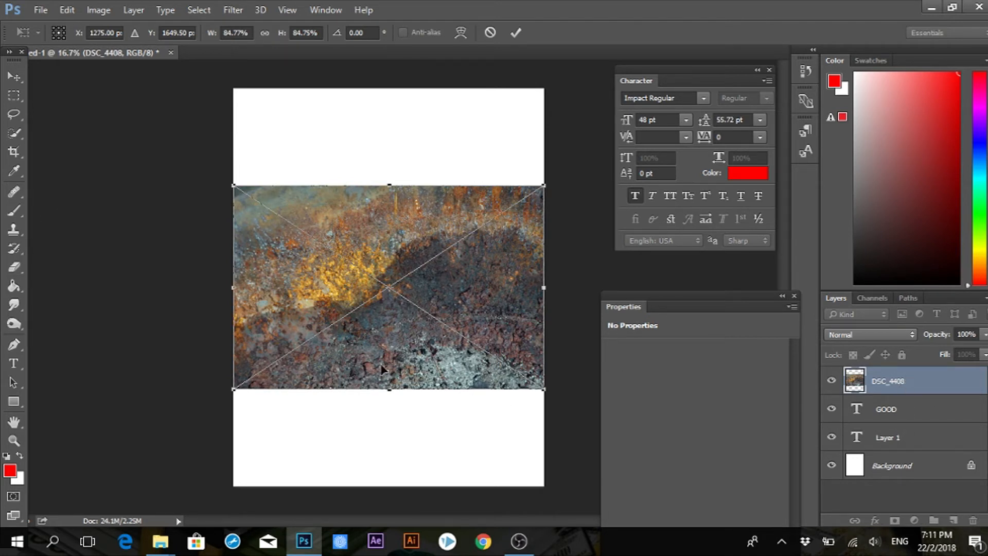
{"action": "key", "text": "Return"}
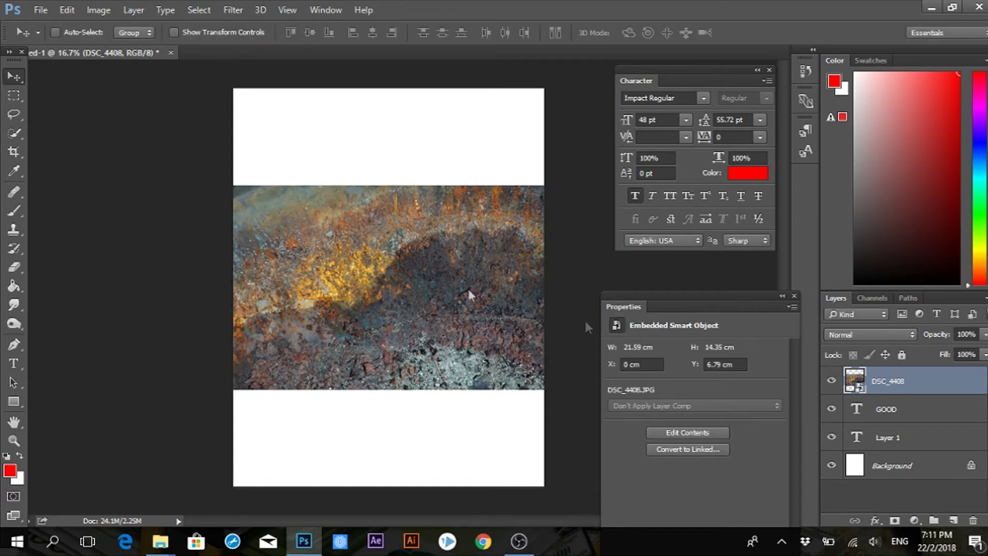
- Check the GOOD text beneath the DSC_4408 layer by toggling its visibility, and clip that layer to the text
{"action": "left_click", "coordinate": [833, 382]}
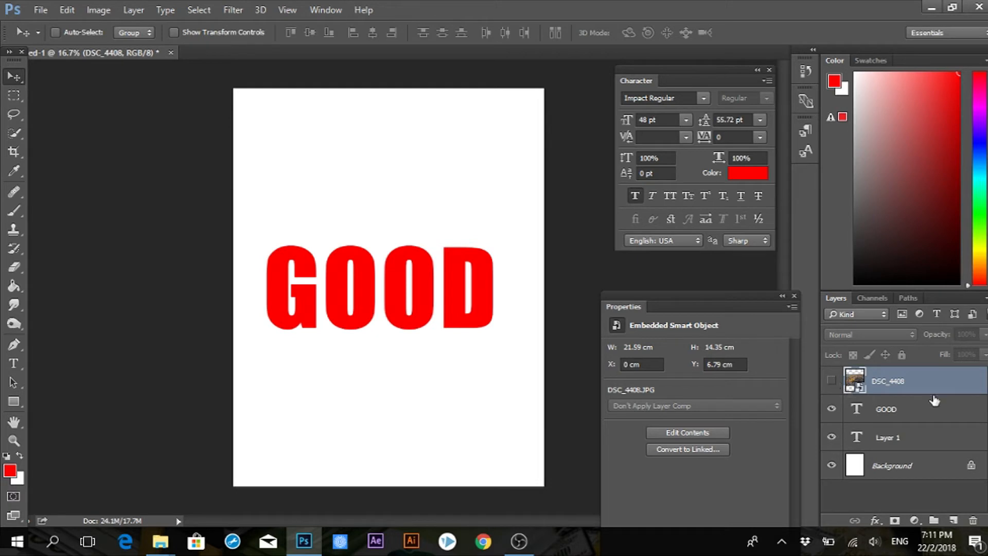
{"action": "left_click", "coordinate": [830, 382]}
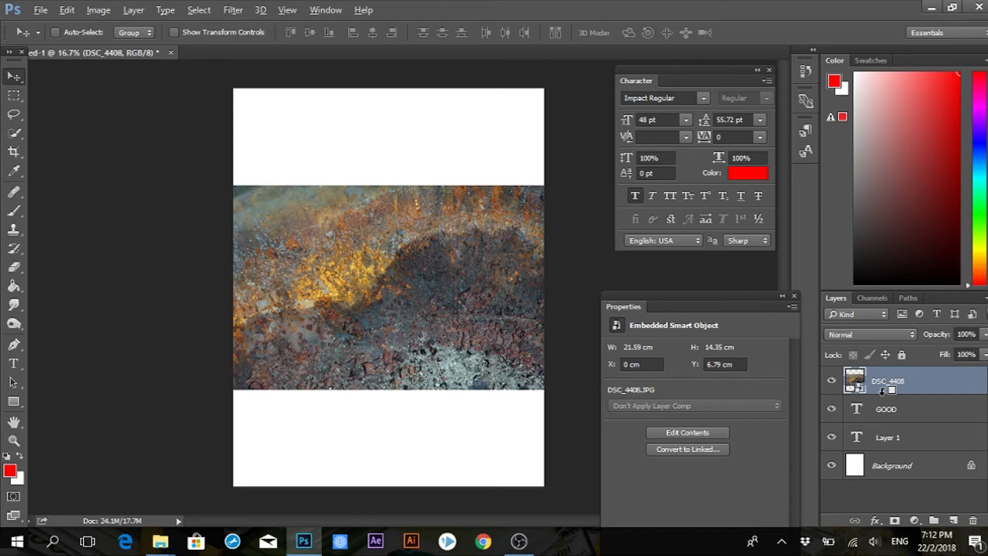
{"action": "left_click", "coordinate": [882, 392], "text": "alt"}
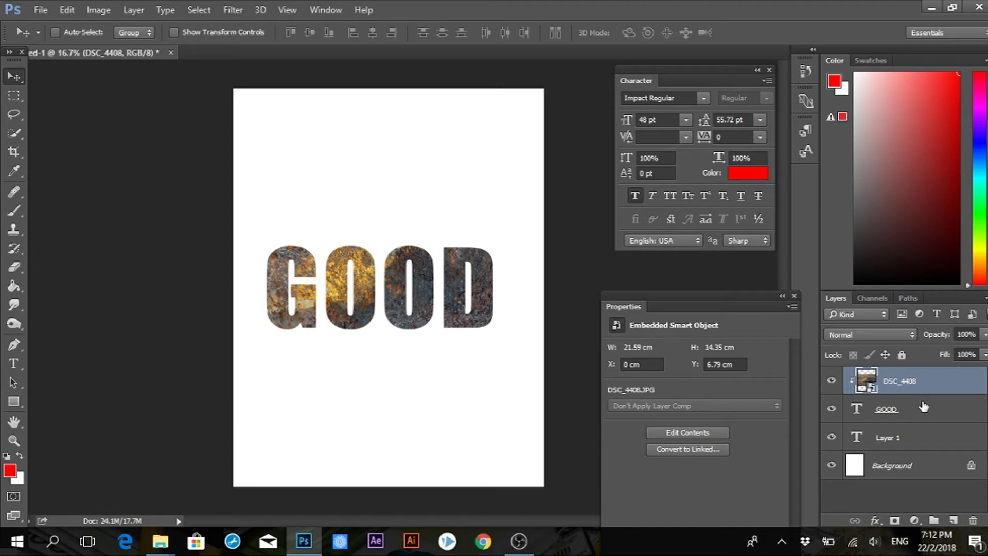
- Set the blend mode of the clipped DSC_4408 texture layer to Luminosity
{"action": "left_click", "coordinate": [886, 410]}
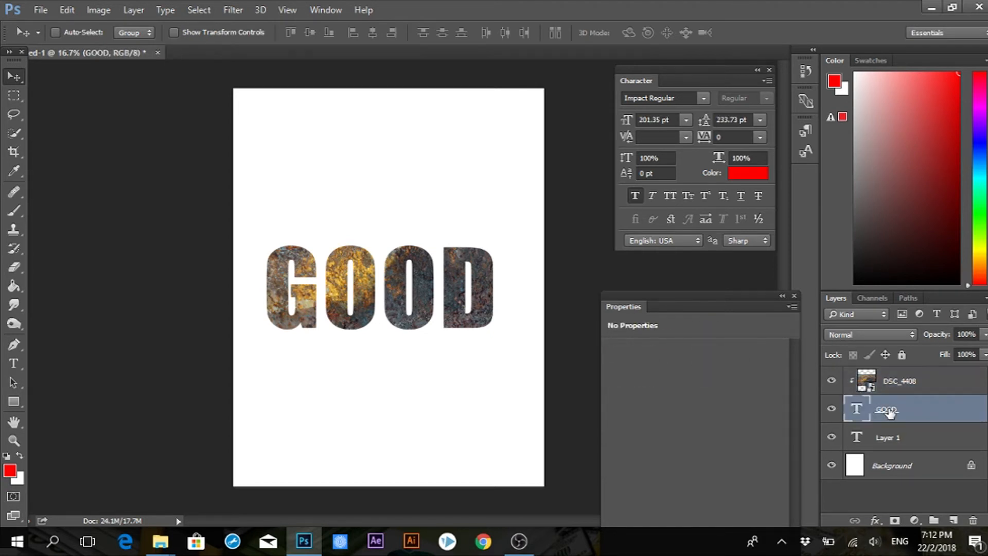
{"action": "left_click", "coordinate": [904, 385]}
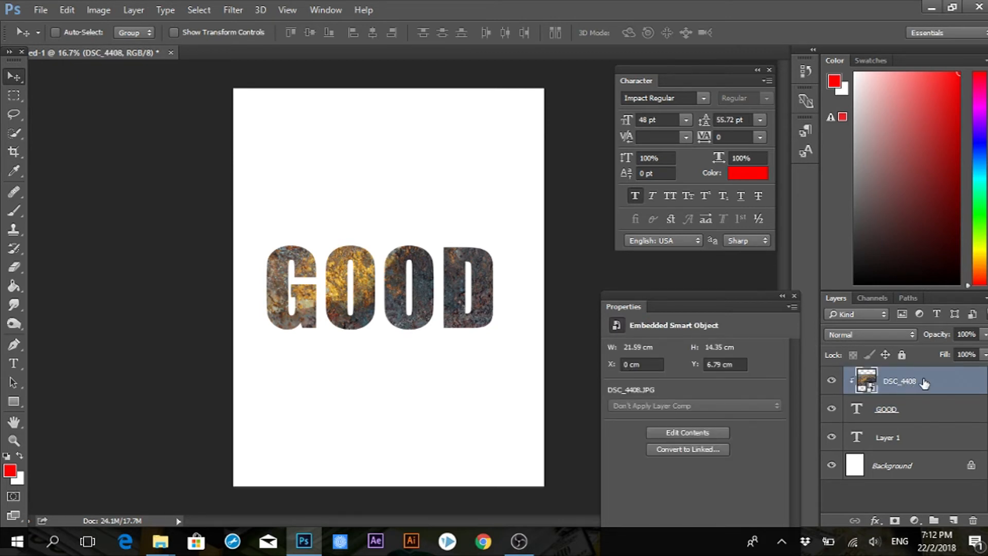
{"action": "left_click", "coordinate": [891, 334]}
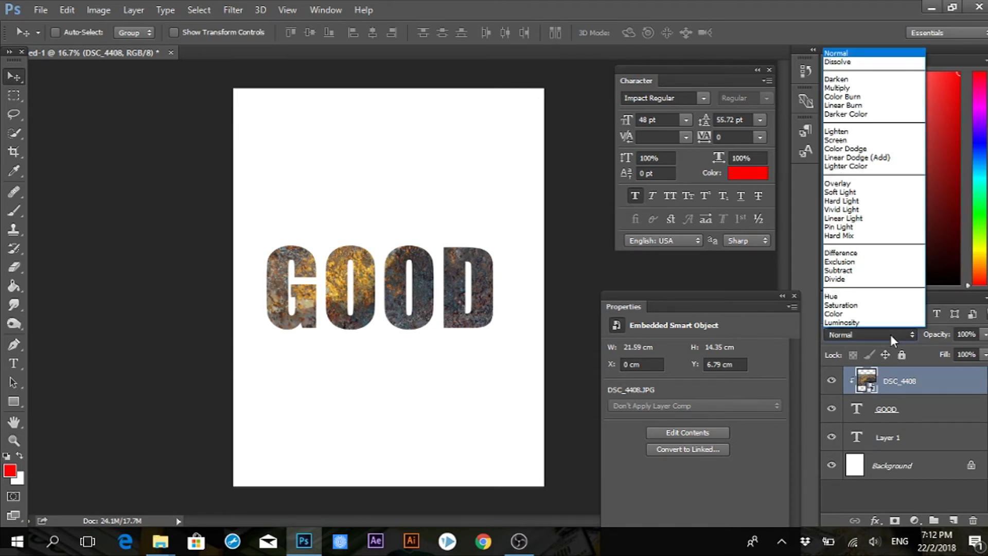
{"action": "left_click", "coordinate": [887, 336]}
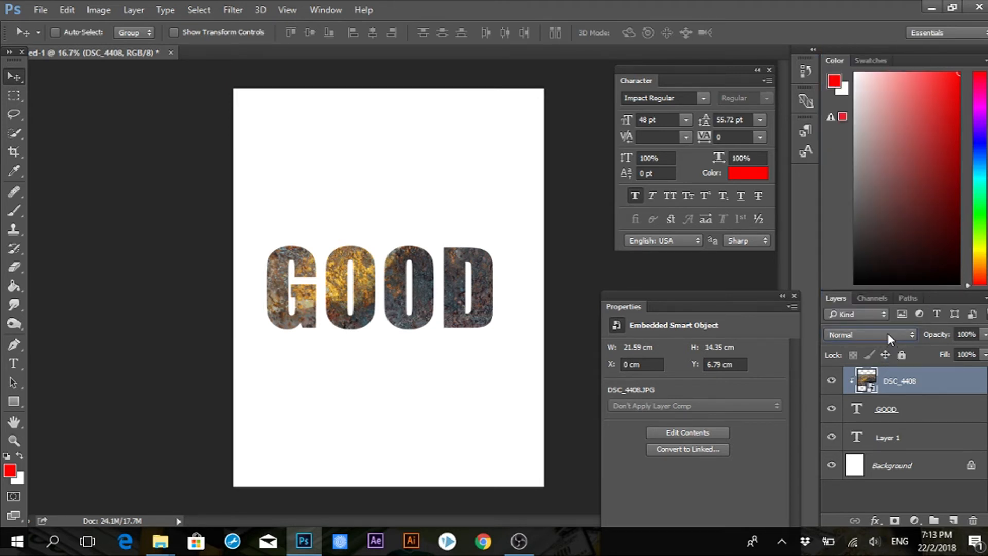
{"action": "left_click", "coordinate": [887, 334]}
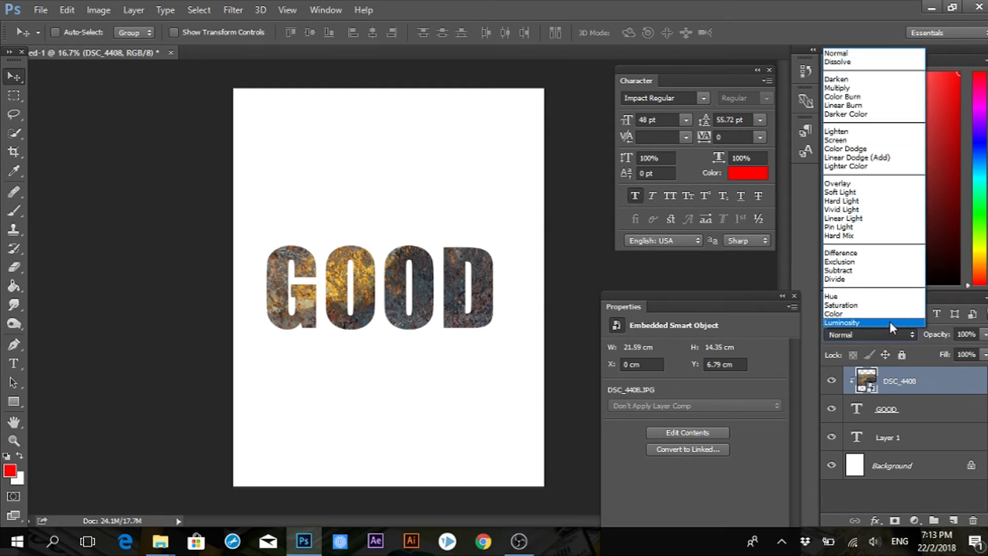
{"action": "left_click", "coordinate": [891, 322]}
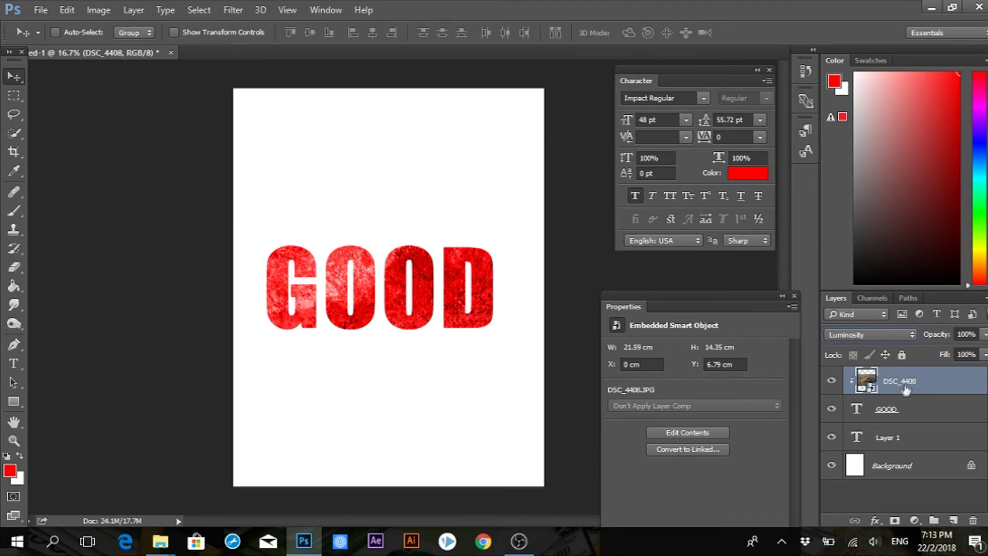
- Try the Vivid Light and Overlay blend modes on the DSC_4408 layer and return it to Luminosity
{"action": "left_click", "coordinate": [891, 335]}
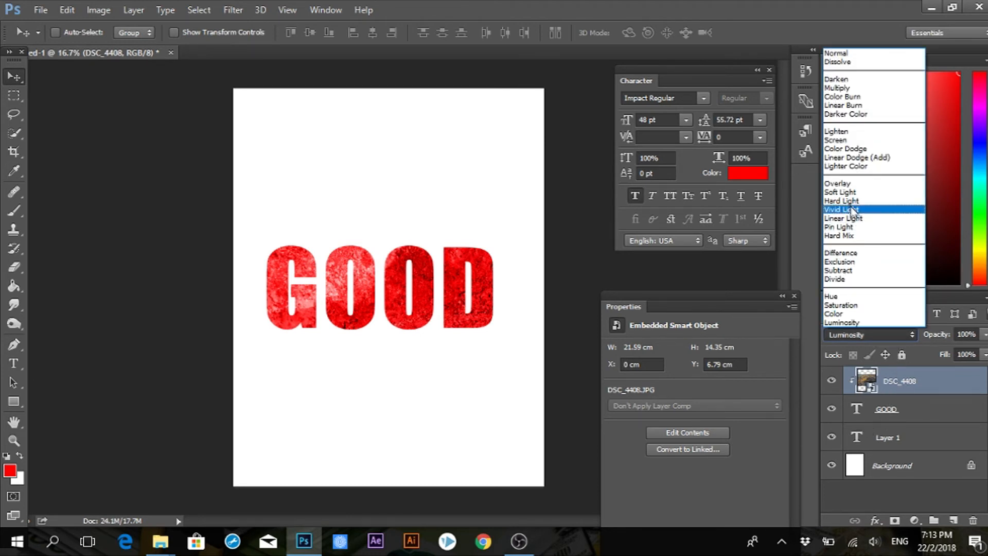
{"action": "left_click", "coordinate": [850, 207]}
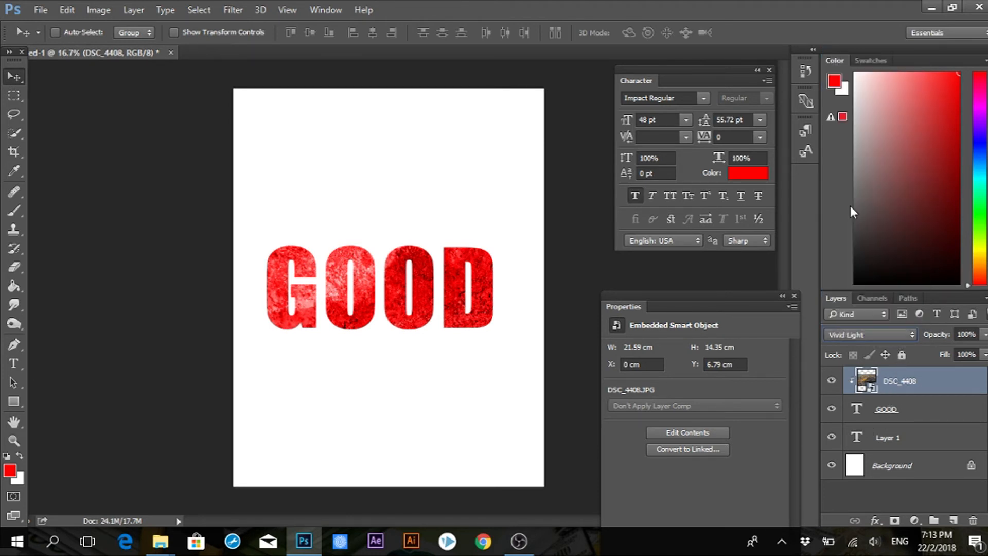
{"action": "left_click", "coordinate": [869, 334]}
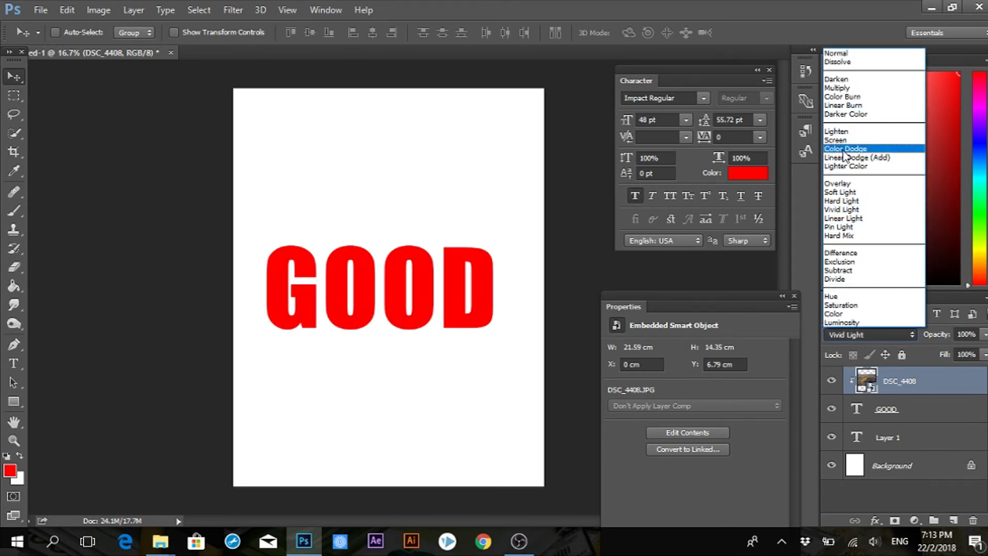
{"action": "left_click", "coordinate": [856, 184]}
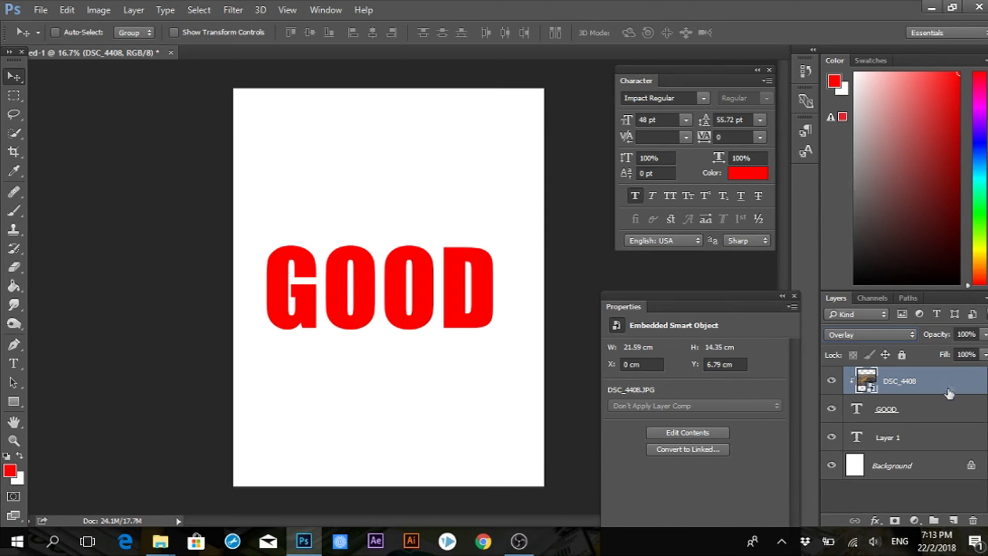
{"action": "left_click", "coordinate": [902, 333]}
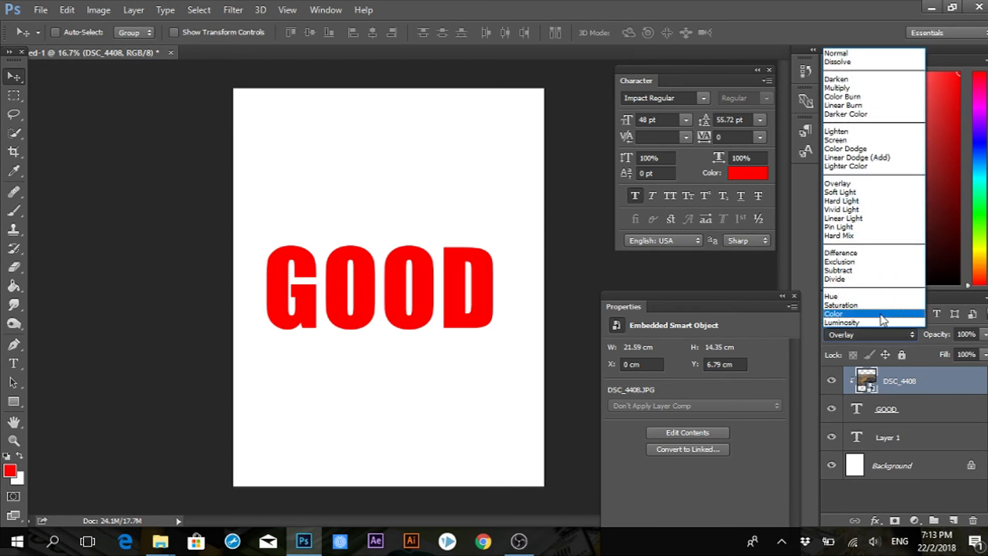
{"action": "left_click", "coordinate": [877, 322]}
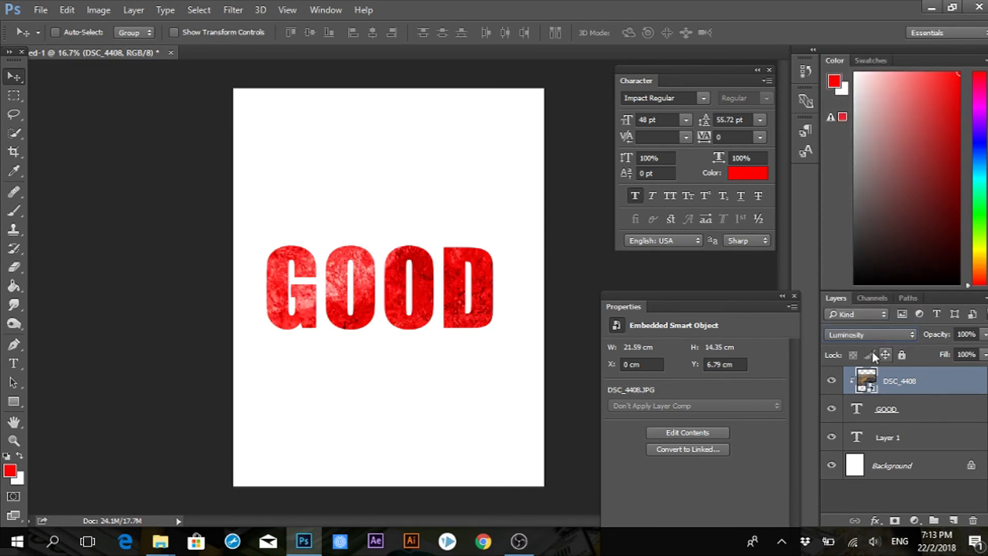
{"action": "left_click", "coordinate": [895, 409]}
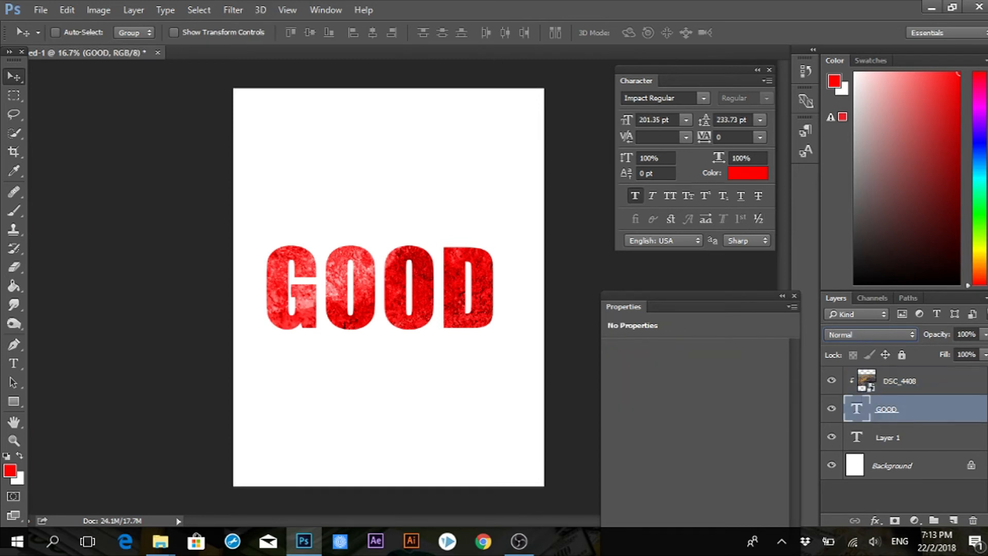
{"action": "left_click", "coordinate": [129, 14]}
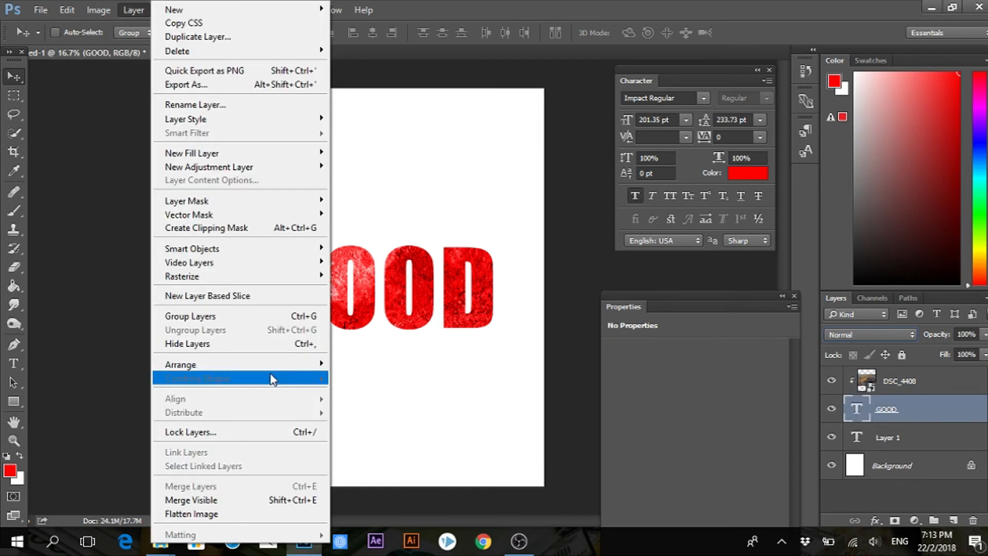
{"action": "mouse_move", "coordinate": [242, 123]}
{"action": "left_click", "coordinate": [110, 265]}
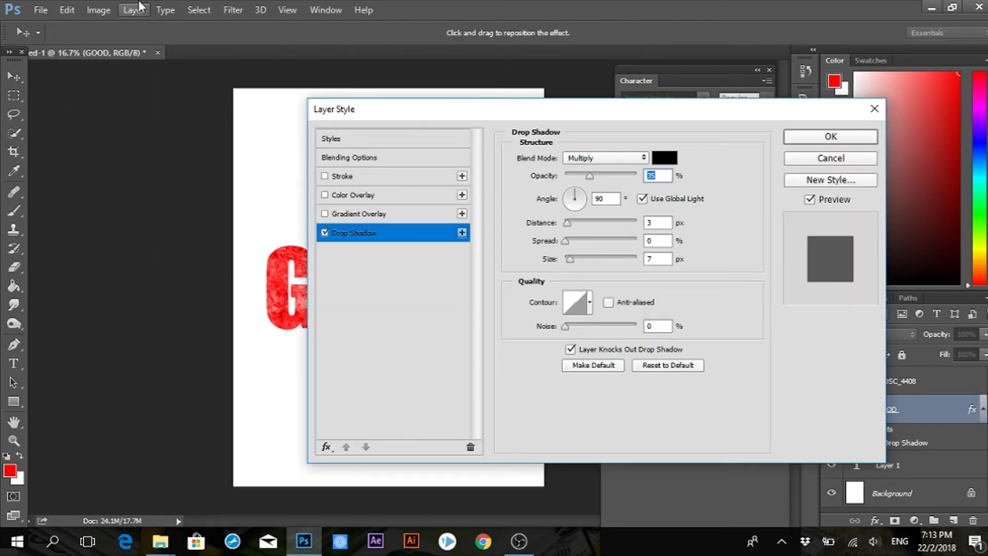
{"action": "left_click", "coordinate": [830, 158]}
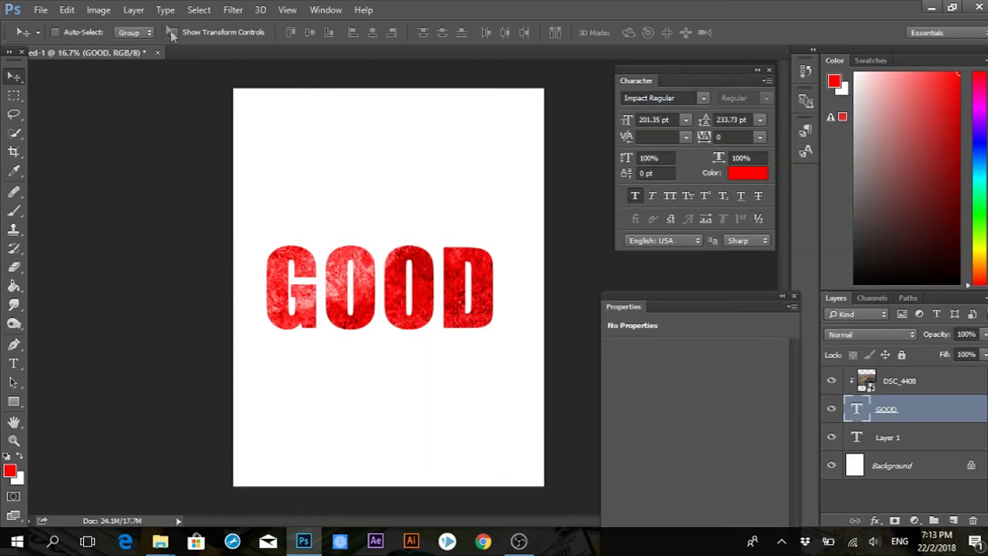
- Add a black Multiply drop shadow to the GOOD text layer with 100% opacity, 52% spread and 32 px size
{"action": "left_click", "coordinate": [133, 10]}
{"action": "mouse_move", "coordinate": [204, 122]}
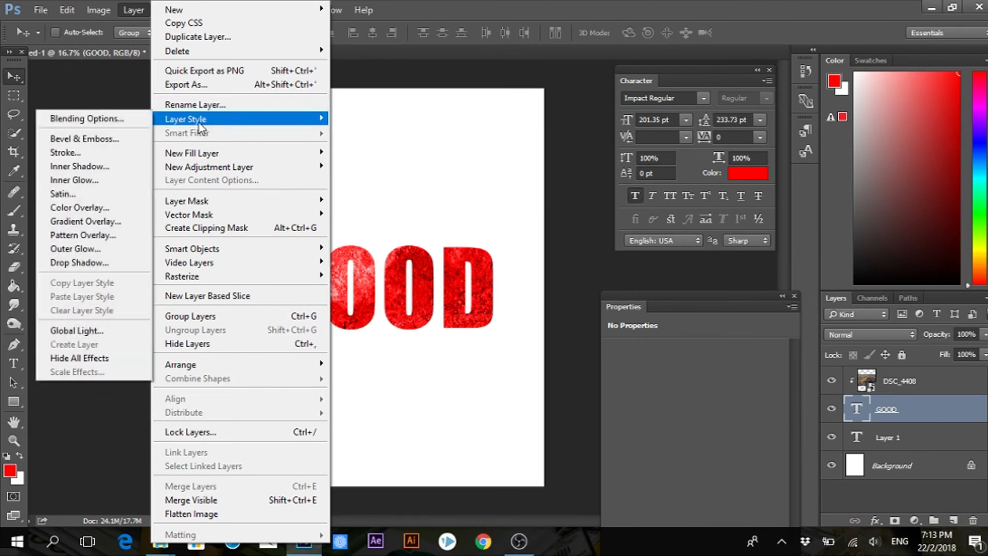
{"action": "left_click", "coordinate": [100, 263]}
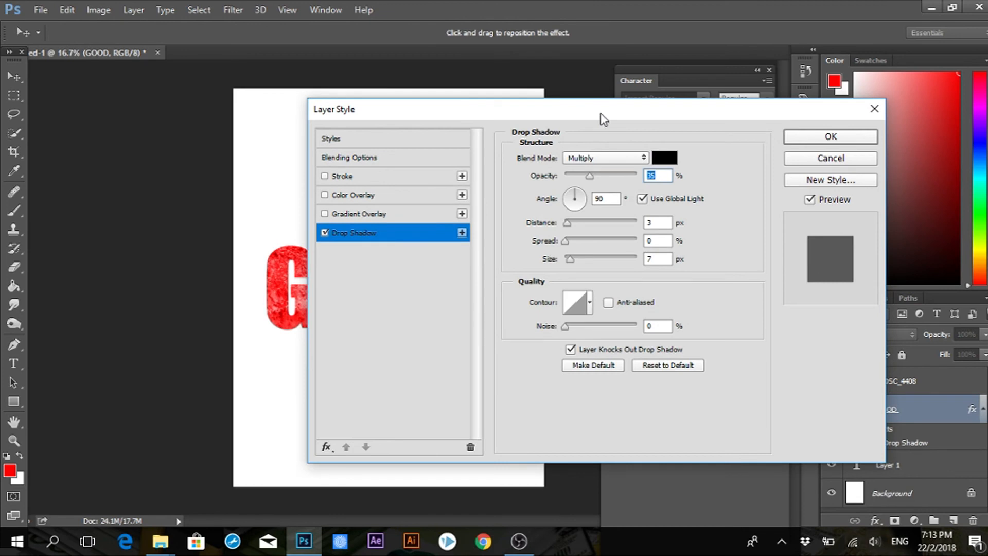
{"action": "left_click_drag", "start_coordinate": [603, 118], "coordinate": [713, 101]}
{"action": "left_click_drag", "start_coordinate": [719, 164], "coordinate": [778, 165]}
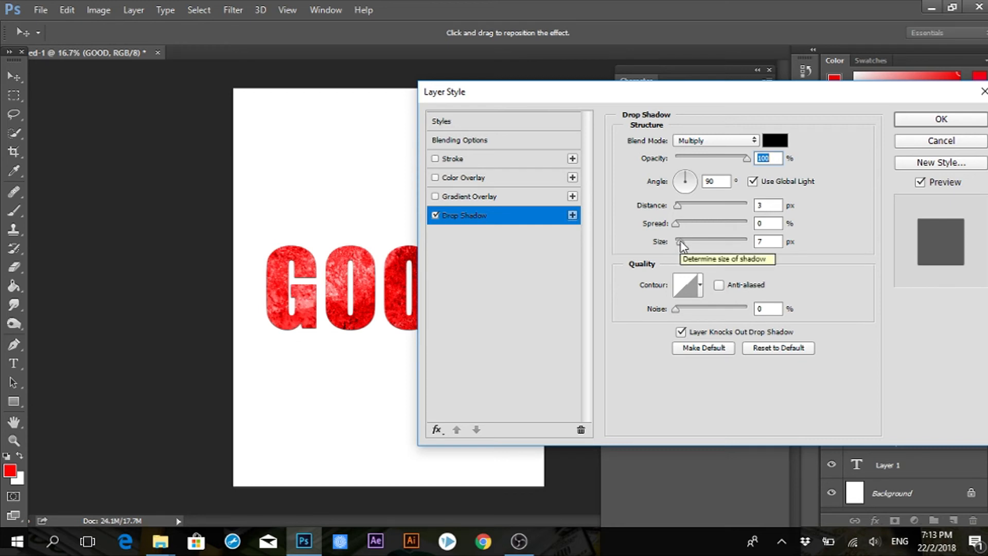
{"action": "left_click_drag", "start_coordinate": [680, 241], "coordinate": [784, 245]}
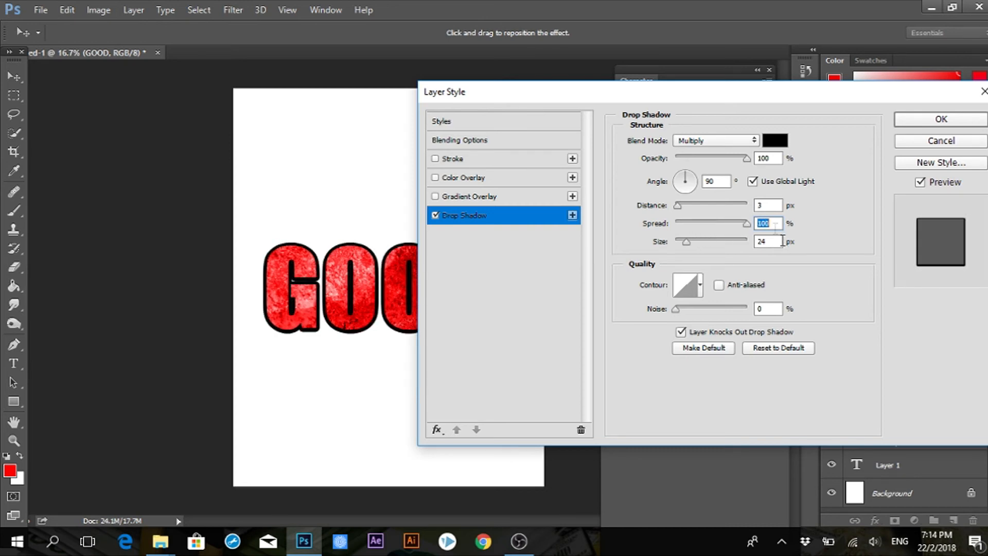
{"action": "left_click_drag", "start_coordinate": [647, 98], "coordinate": [700, 107]}
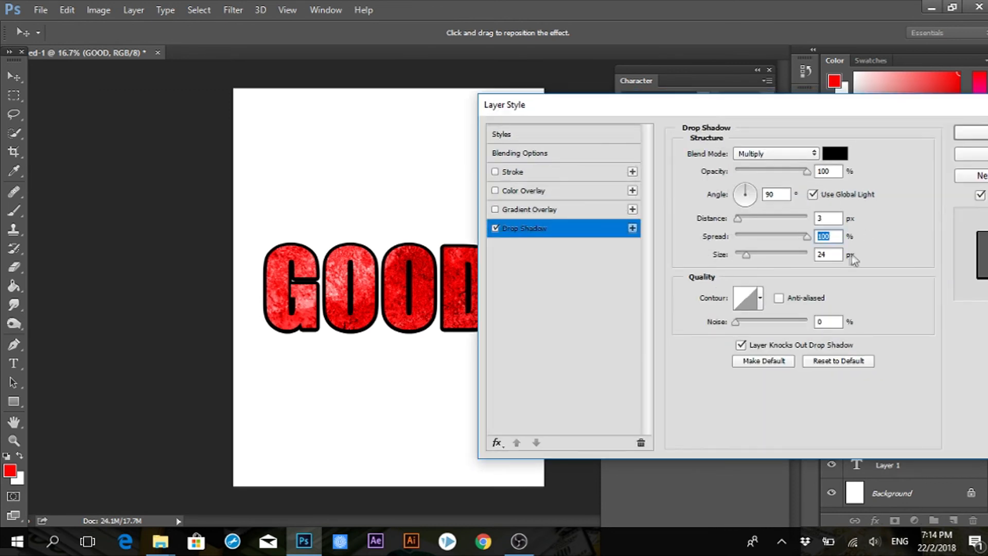
{"action": "left_click_drag", "start_coordinate": [807, 238], "coordinate": [749, 273]}
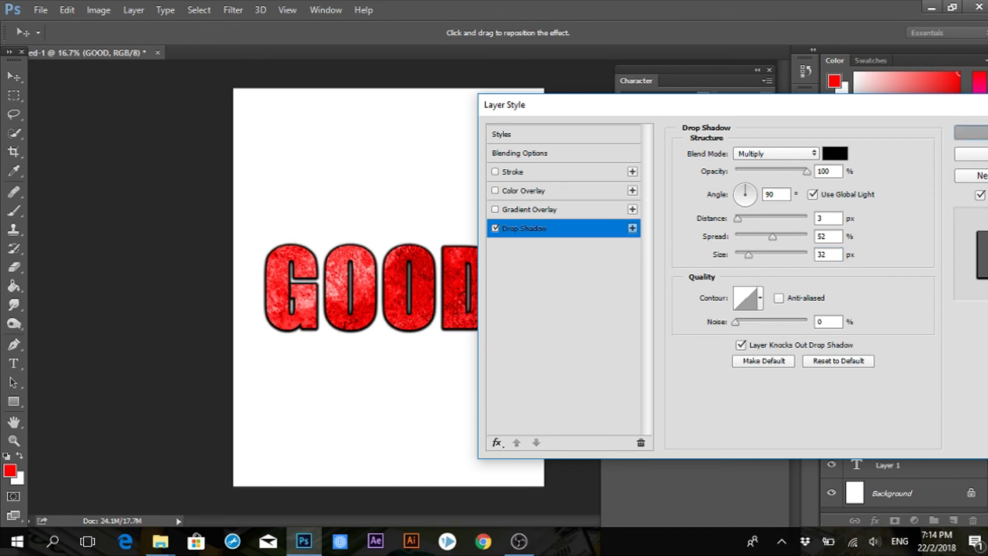
{"action": "key", "text": "Return"}
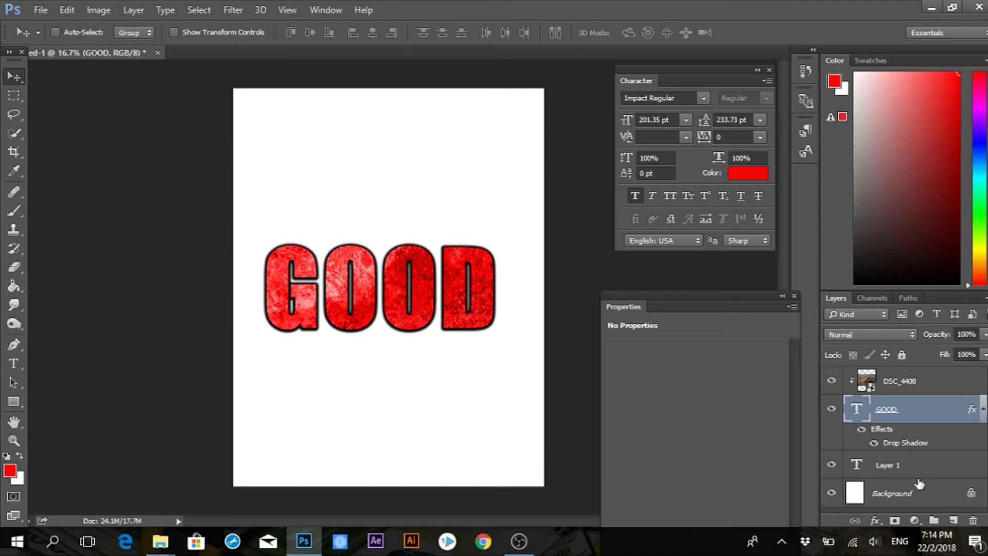
- Duplicate the GOOD text layer and turn off the drop shadow effect on the upper copy
{"action": "key", "text": "ctrl"}
{"action": "key", "text": "ctrl+j"}
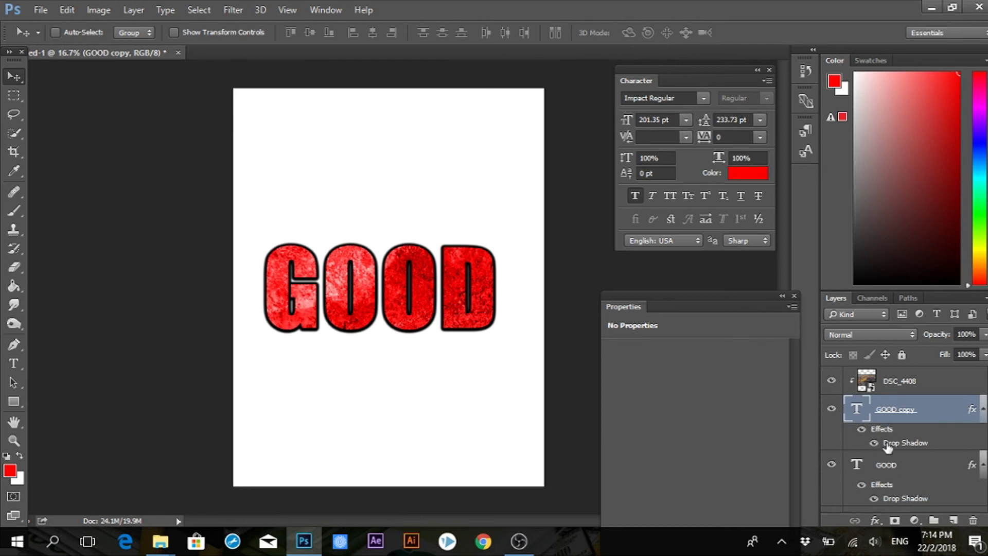
{"action": "left_click", "coordinate": [893, 466]}
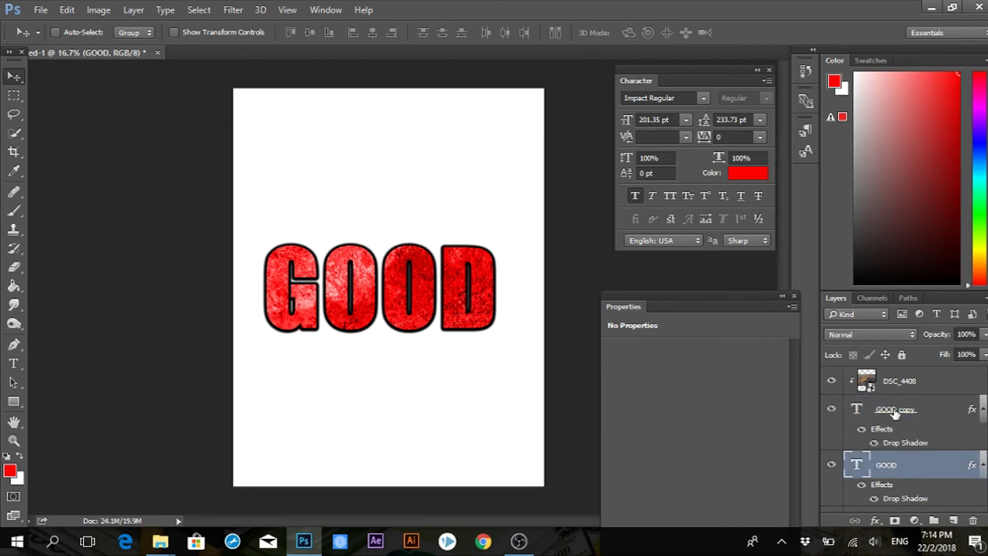
{"action": "left_click", "coordinate": [895, 412]}
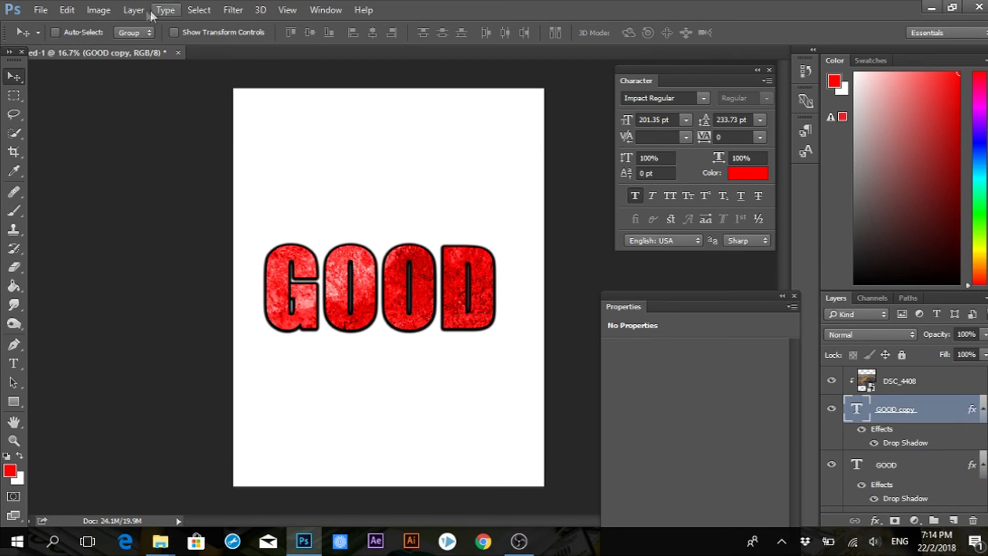
{"action": "left_click", "coordinate": [874, 443]}
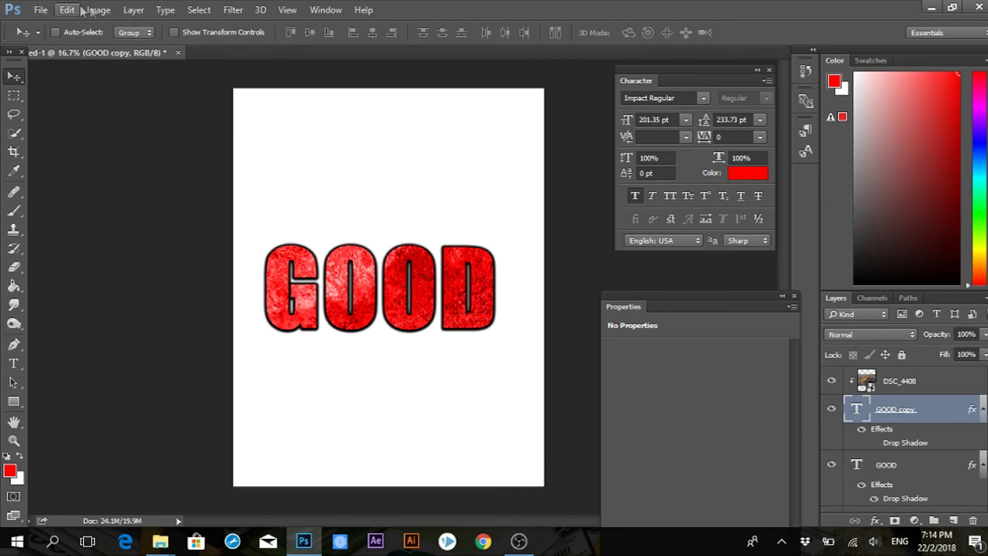
- Add a Stroke layer style to the GOOD copy layer and set its color to white (ffffff)
{"action": "left_click", "coordinate": [125, 7]}
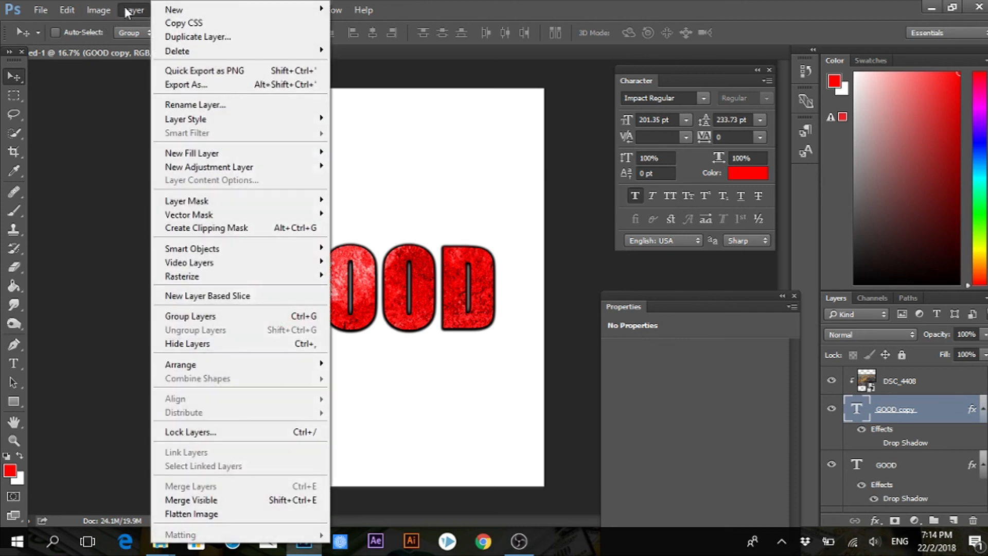
{"action": "mouse_move", "coordinate": [206, 120]}
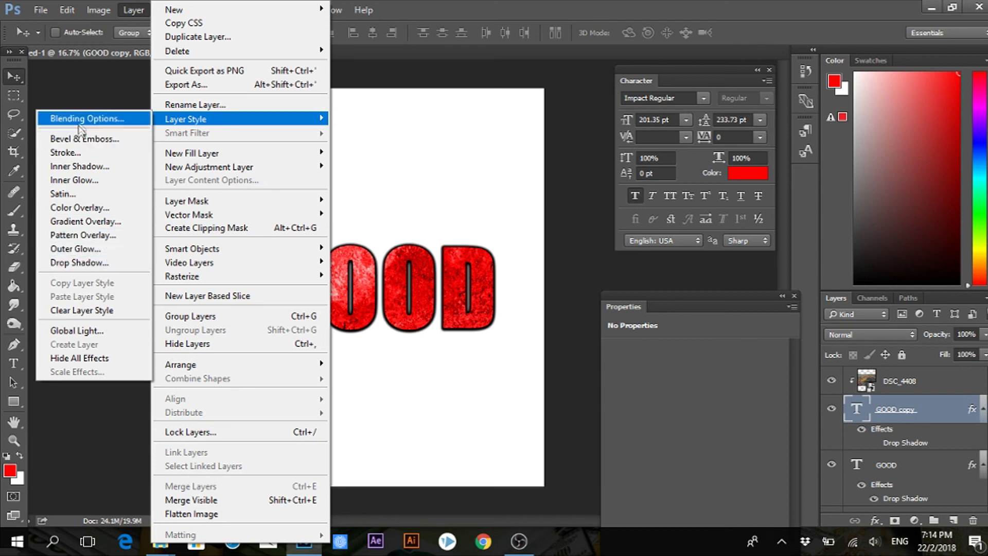
{"action": "left_click", "coordinate": [87, 153]}
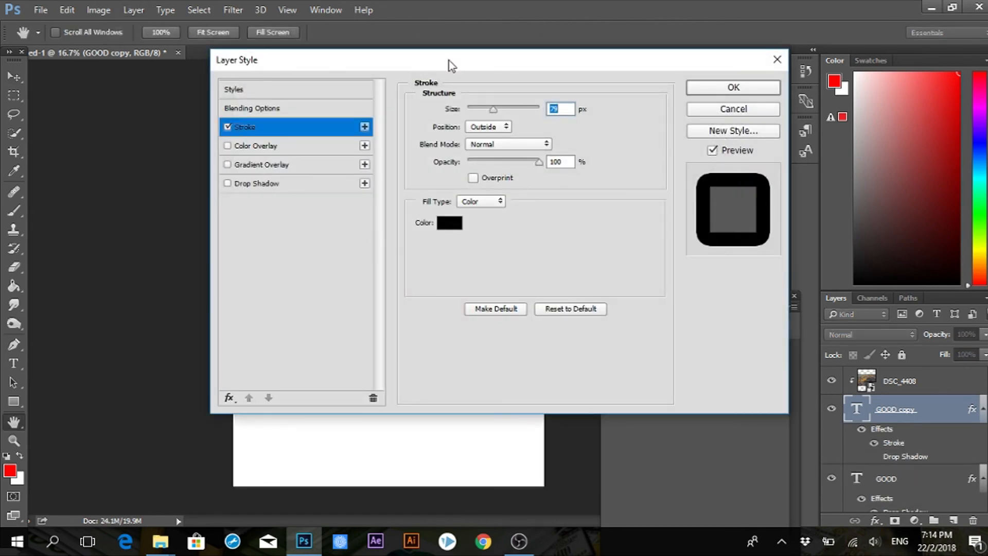
{"action": "left_click_drag", "start_coordinate": [452, 66], "coordinate": [907, 114]}
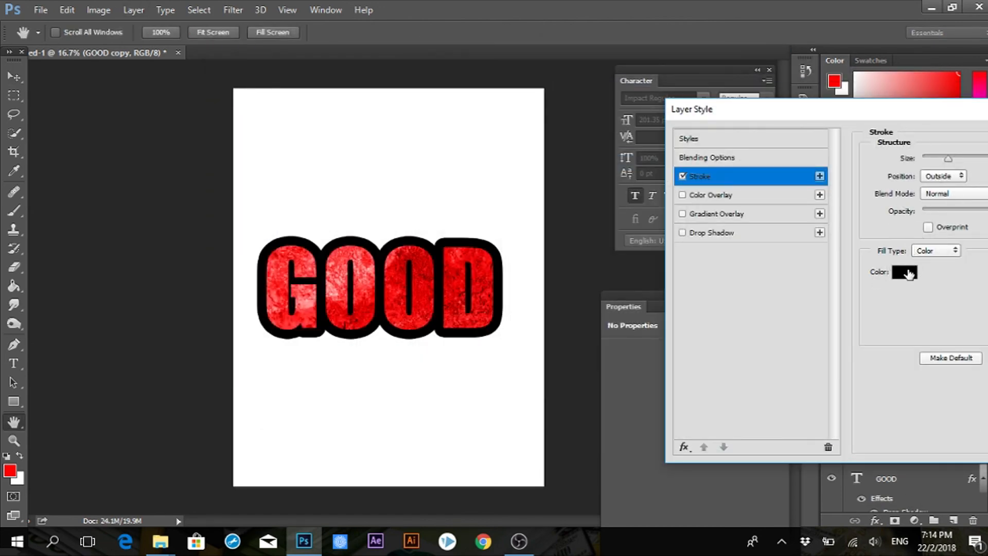
{"action": "left_click", "coordinate": [908, 273]}
{"action": "type", "text": "ffffff"}
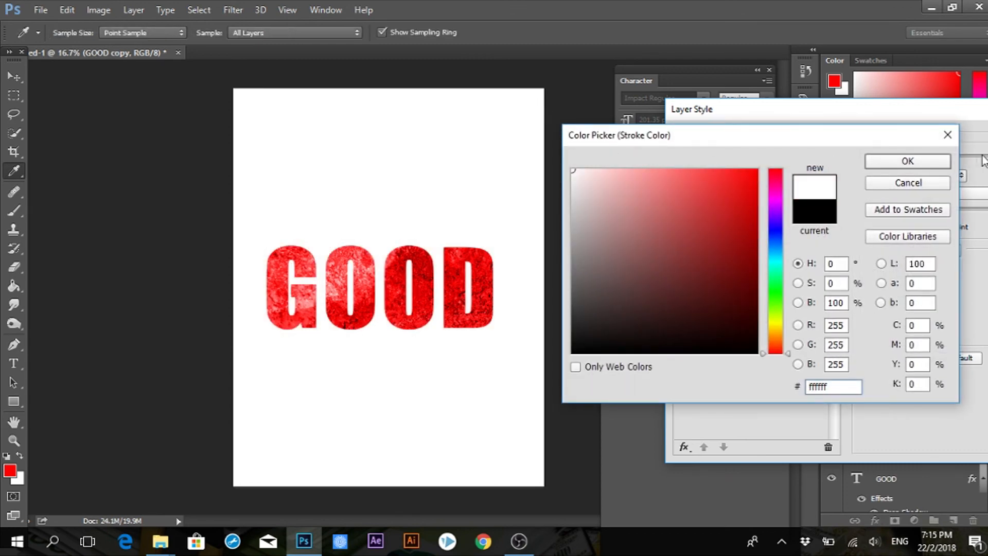
{"action": "left_click", "coordinate": [934, 162]}
- Position the white stroke Inside the letters, reduce its size to 13 px and apply the layer style
{"action": "left_click", "coordinate": [947, 177]}
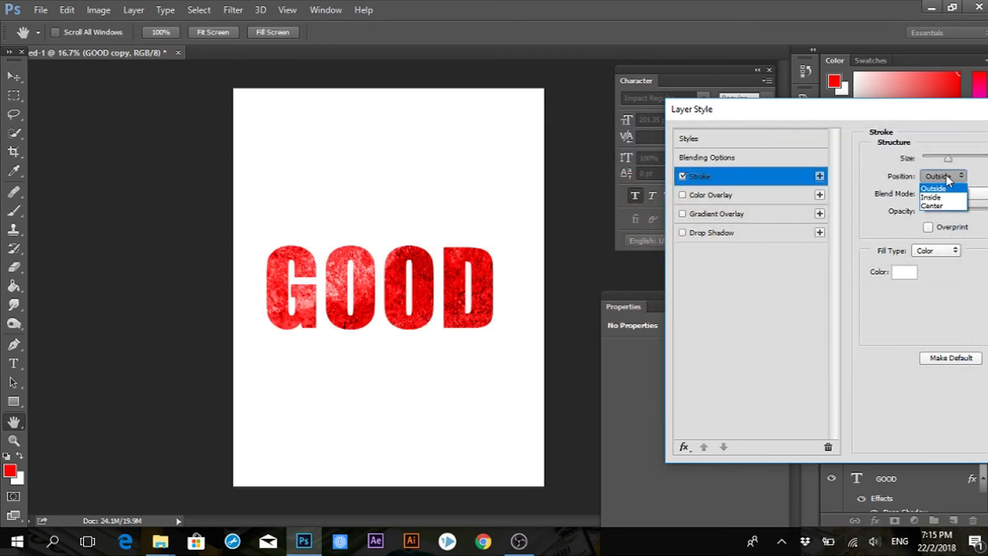
{"action": "left_click", "coordinate": [935, 198]}
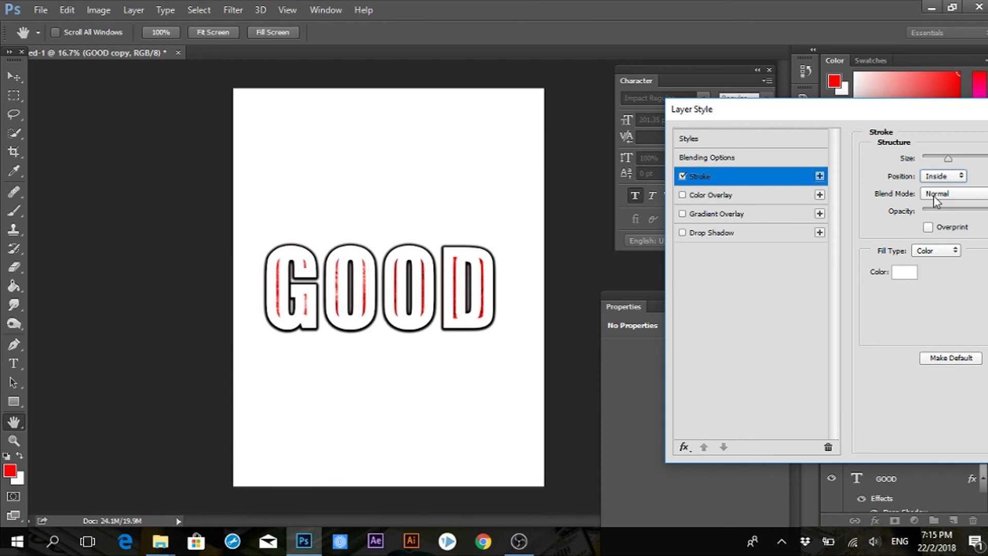
{"action": "left_click_drag", "start_coordinate": [949, 158], "coordinate": [931, 171]}
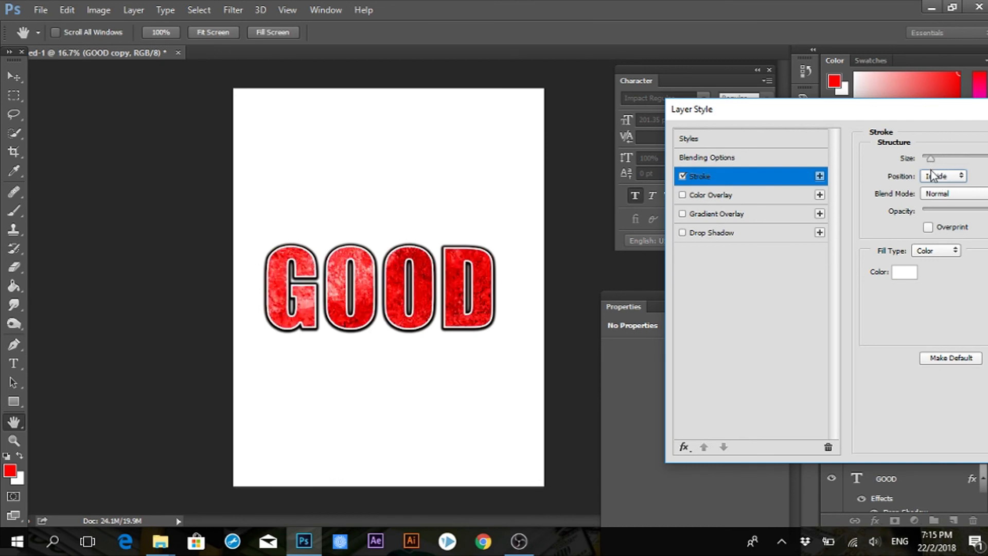
{"action": "left_click_drag", "start_coordinate": [904, 106], "coordinate": [597, 143]}
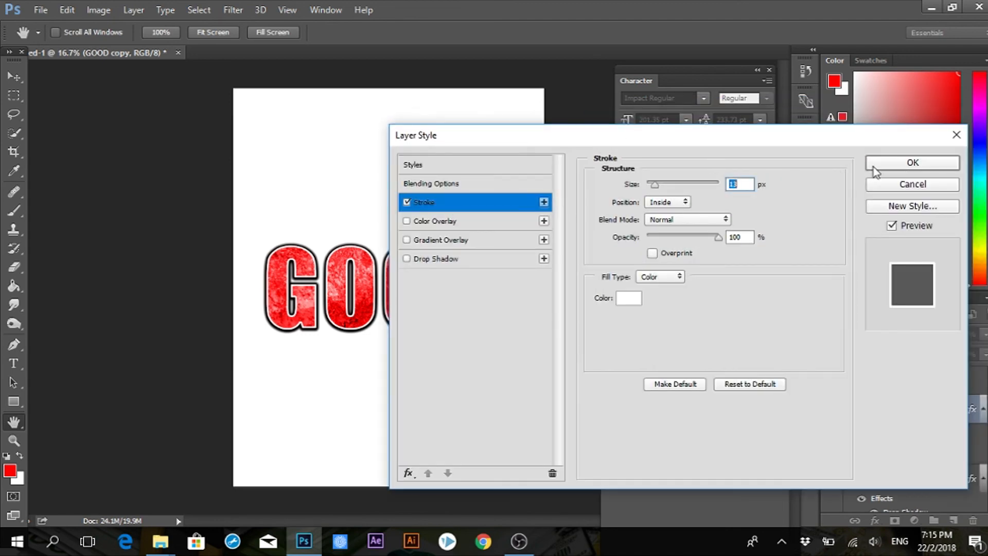
{"action": "left_click", "coordinate": [906, 163]}
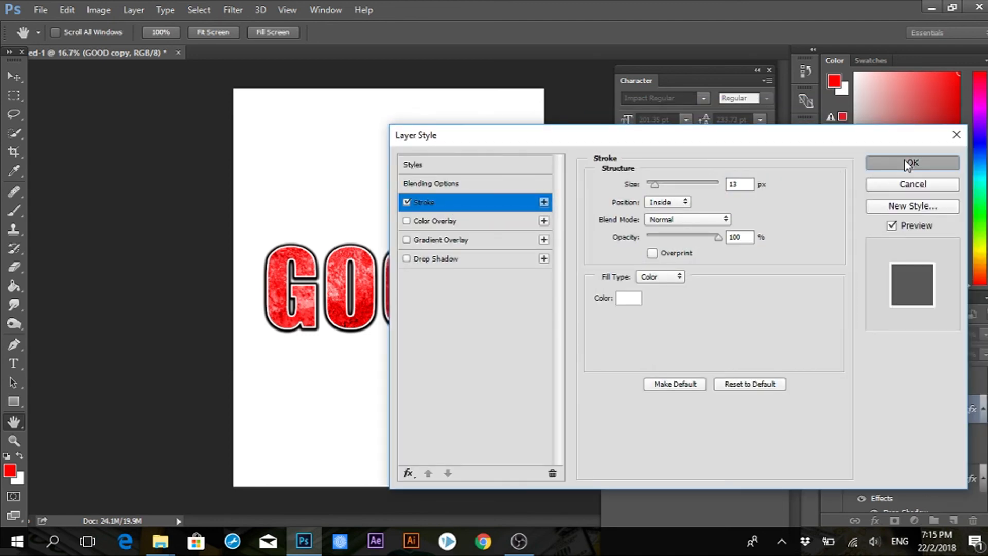
{"action": "left_click_drag", "start_coordinate": [765, 140], "coordinate": [724, 133]}
{"action": "left_click", "coordinate": [845, 162]}
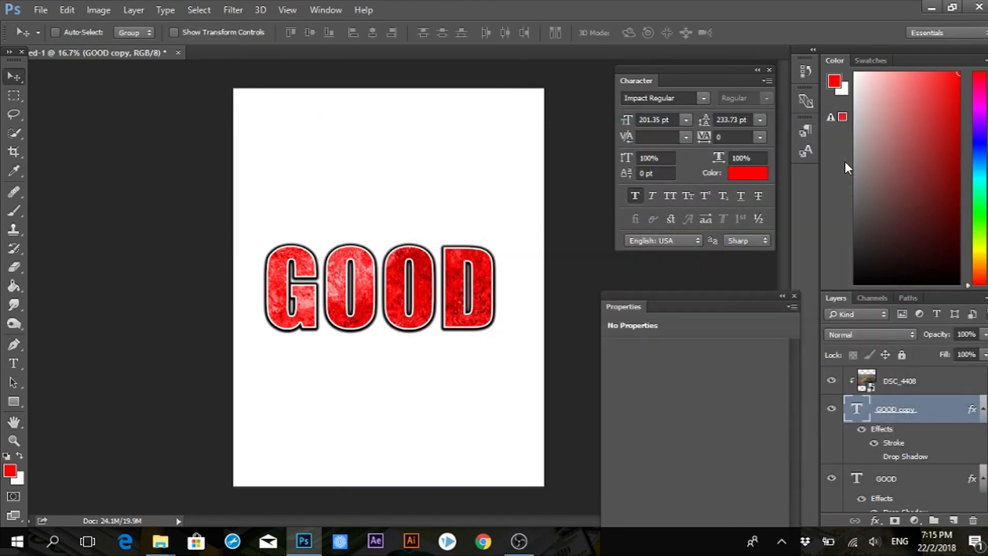